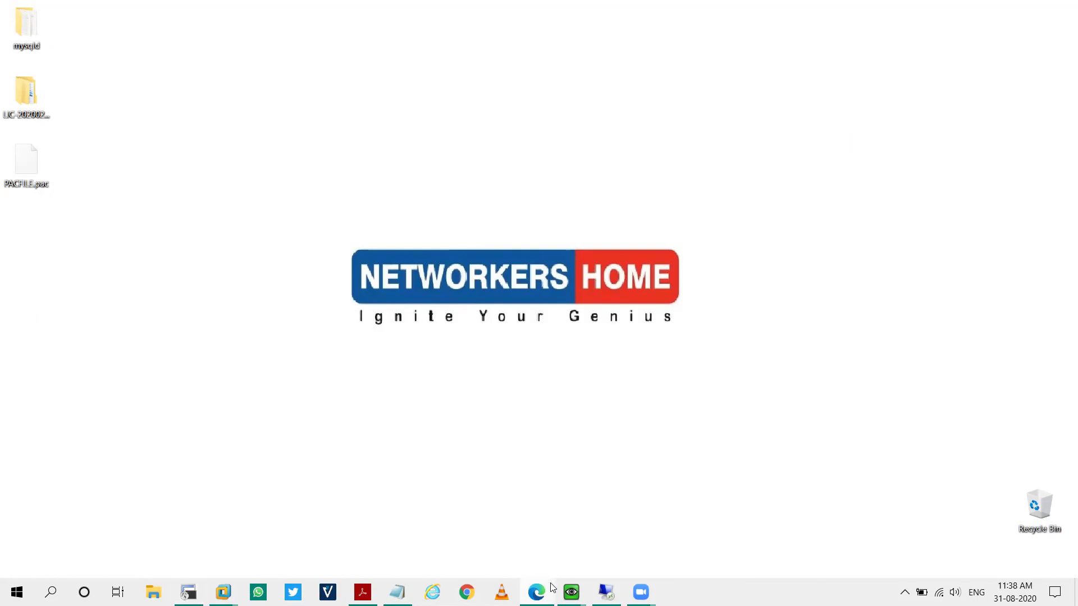
# - Switch to the EVE topology in Microsoft Edge and select the Admin_pc and Employee_pc nodes
pyautogui.click(551, 588)
pyautogui.click(470, 445)
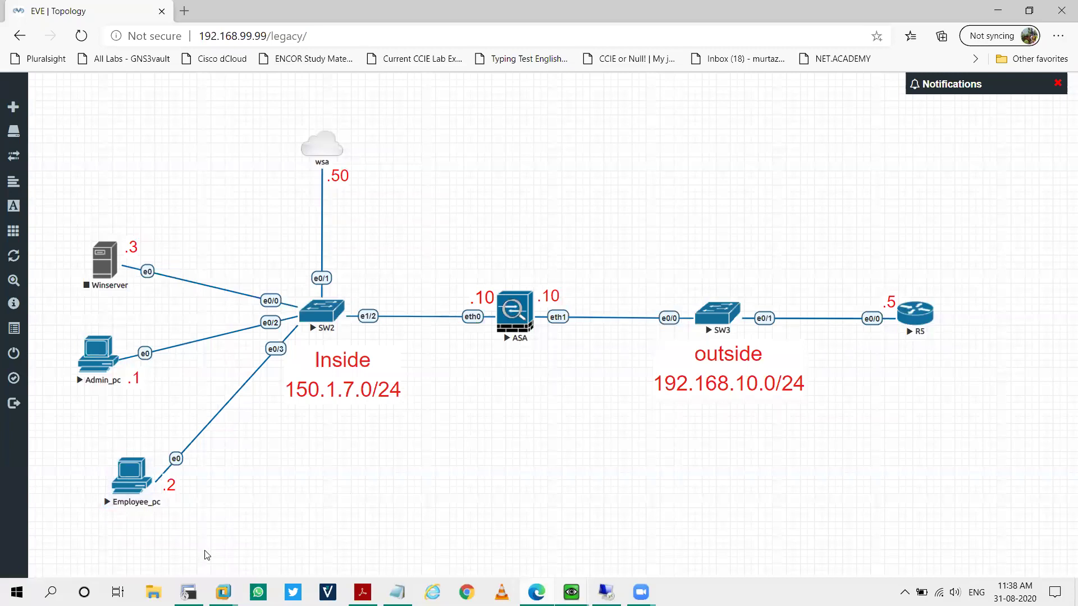
pyautogui.moveTo(193, 550); pyautogui.dragTo(103, 360)
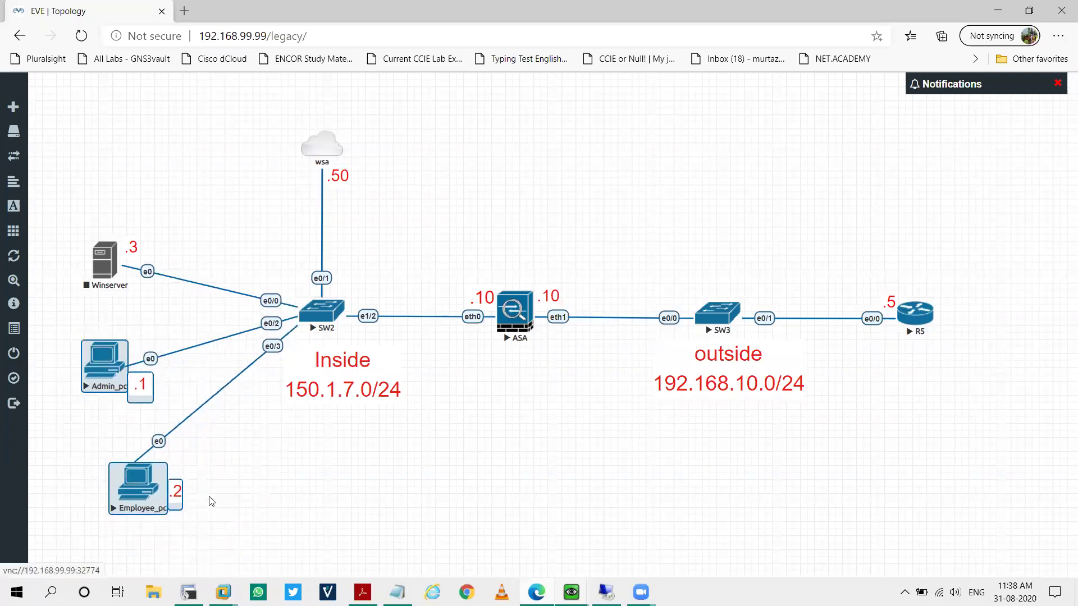
# - Examine the Winserver, Admin_pc and Employee_pc nodes and the wsa node on the inside network
pyautogui.moveTo(196, 538); pyautogui.dragTo(98, 456)
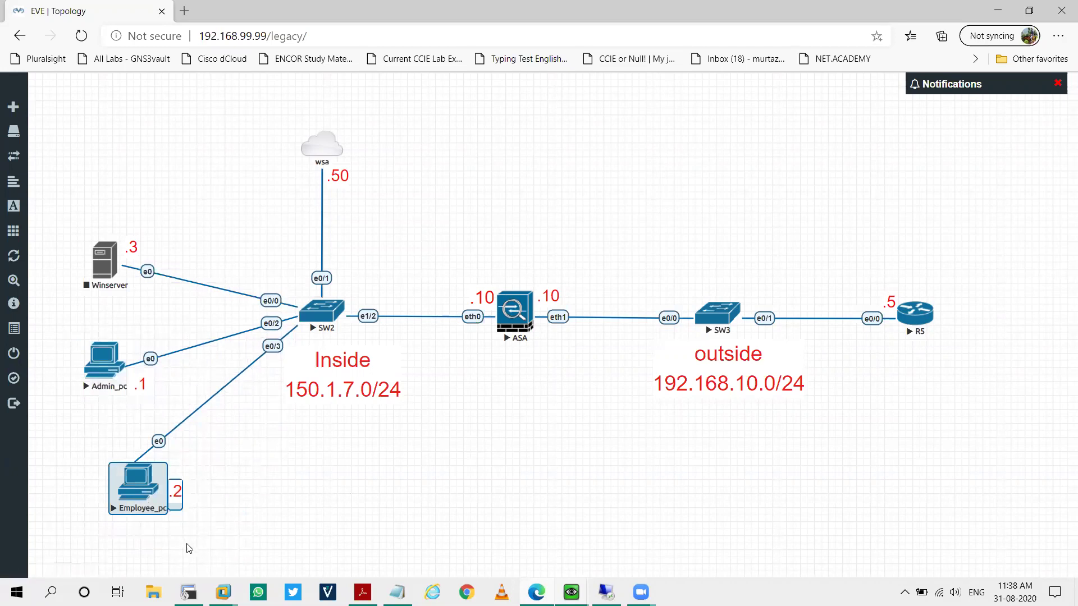
pyautogui.moveTo(184, 539); pyautogui.dragTo(93, 457)
pyautogui.moveTo(202, 545); pyautogui.dragTo(96, 456)
pyautogui.moveTo(285, 130); pyautogui.dragTo(372, 173)
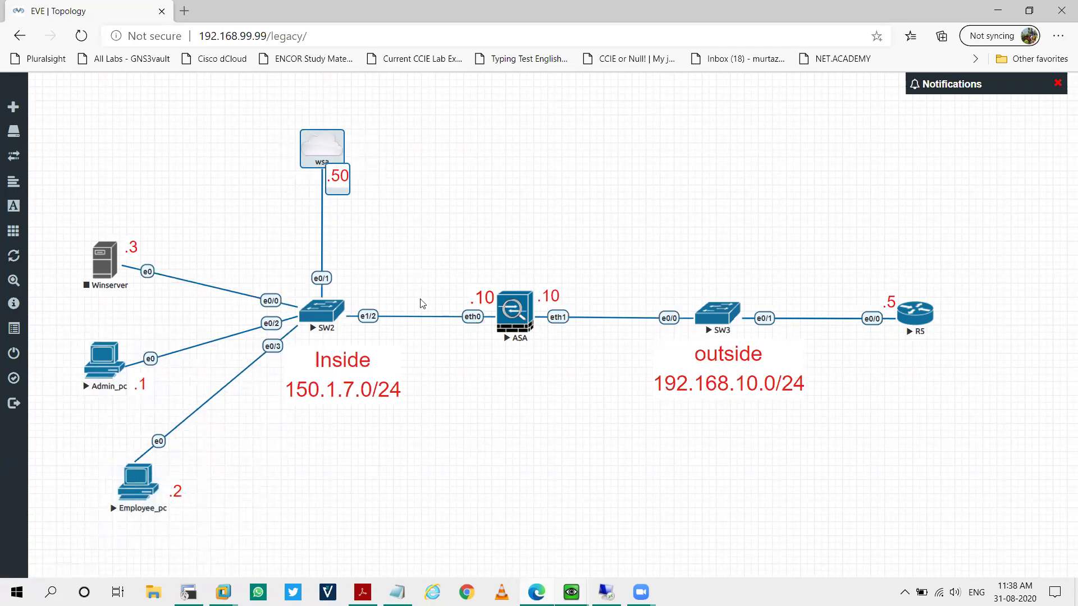
pyautogui.click(232, 545)
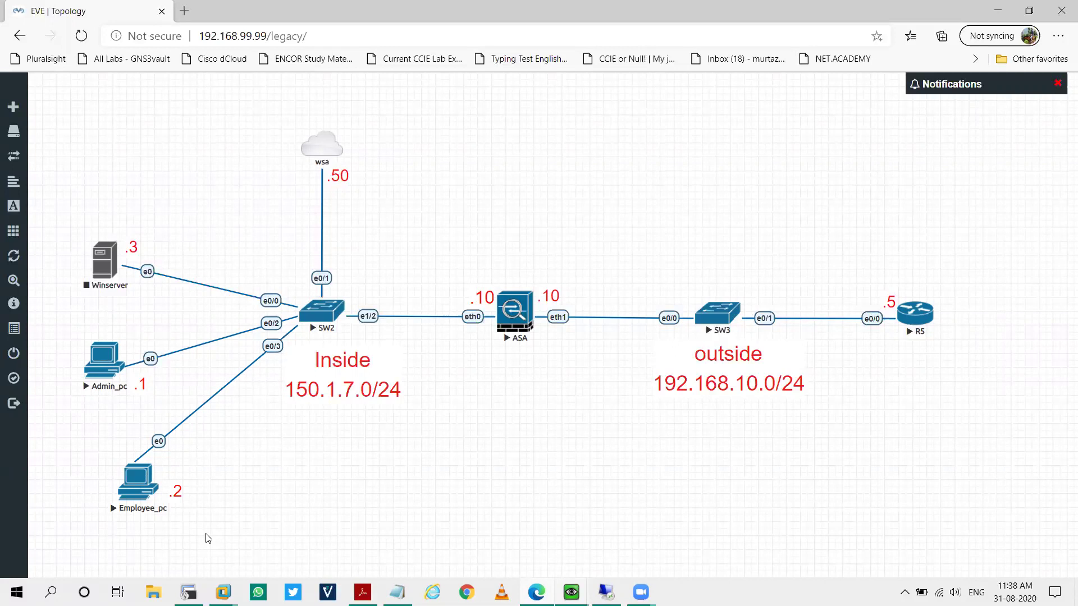
pyautogui.moveTo(193, 554)
pyautogui.mouseDown()
pyautogui.moveTo(85, 312)
pyautogui.moveTo(78, 213)
pyautogui.moveTo(59, 194)
pyautogui.moveTo(201, 489)
pyautogui.moveTo(209, 541)
pyautogui.mouseUp()
pyautogui.moveTo(198, 541); pyautogui.dragTo(62, 206)
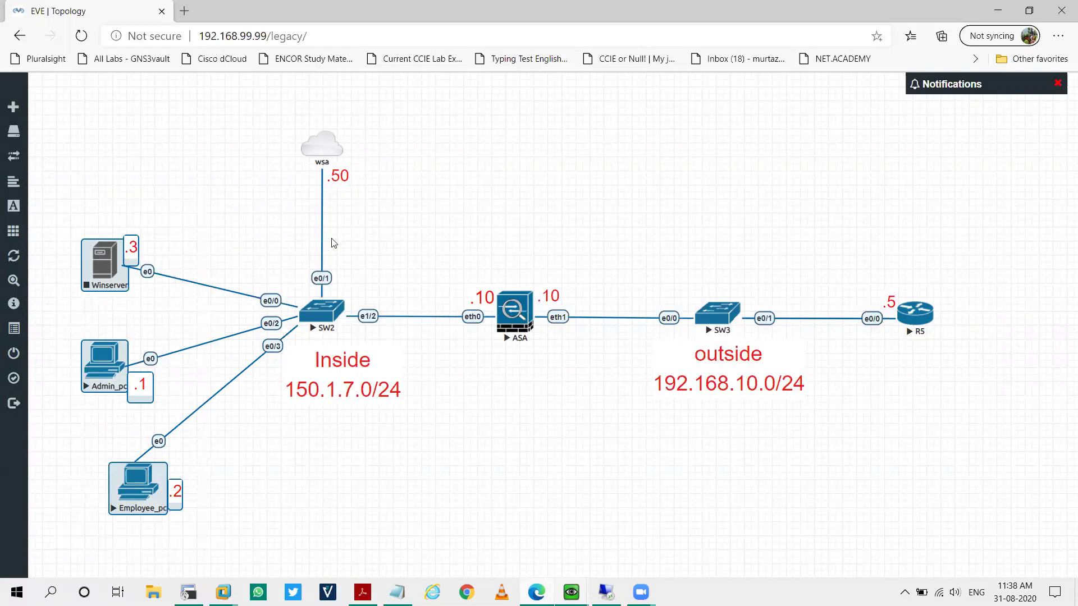
pyautogui.click(245, 148)
pyautogui.moveTo(193, 544)
pyautogui.mouseDown()
pyautogui.moveTo(45, 221)
pyautogui.moveTo(63, 169)
pyautogui.moveTo(210, 540)
pyautogui.mouseUp()
pyautogui.click(384, 462)
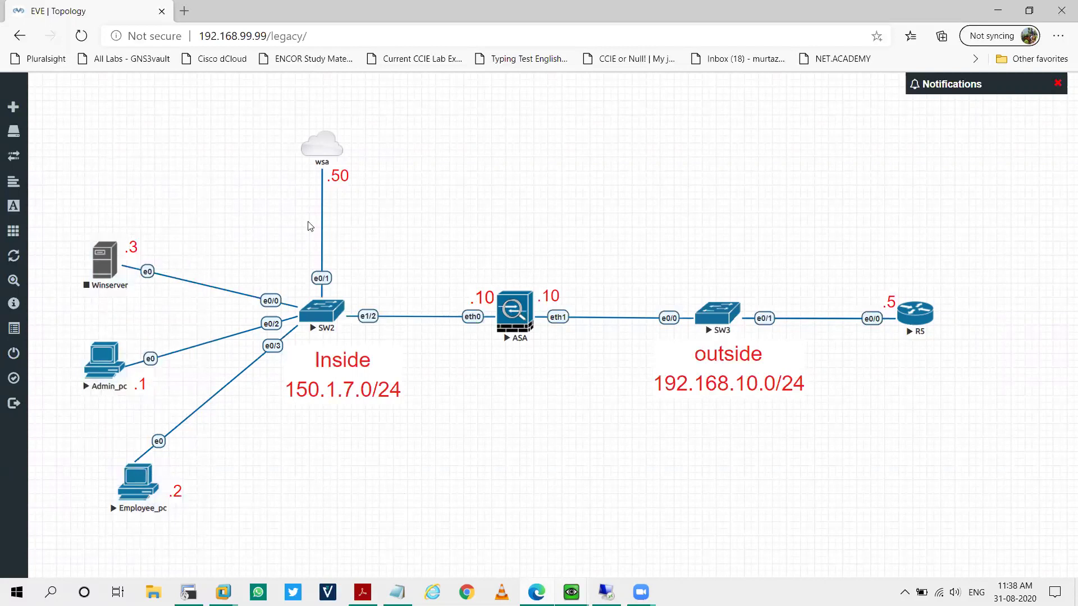
pyautogui.moveTo(264, 102); pyautogui.dragTo(360, 209)
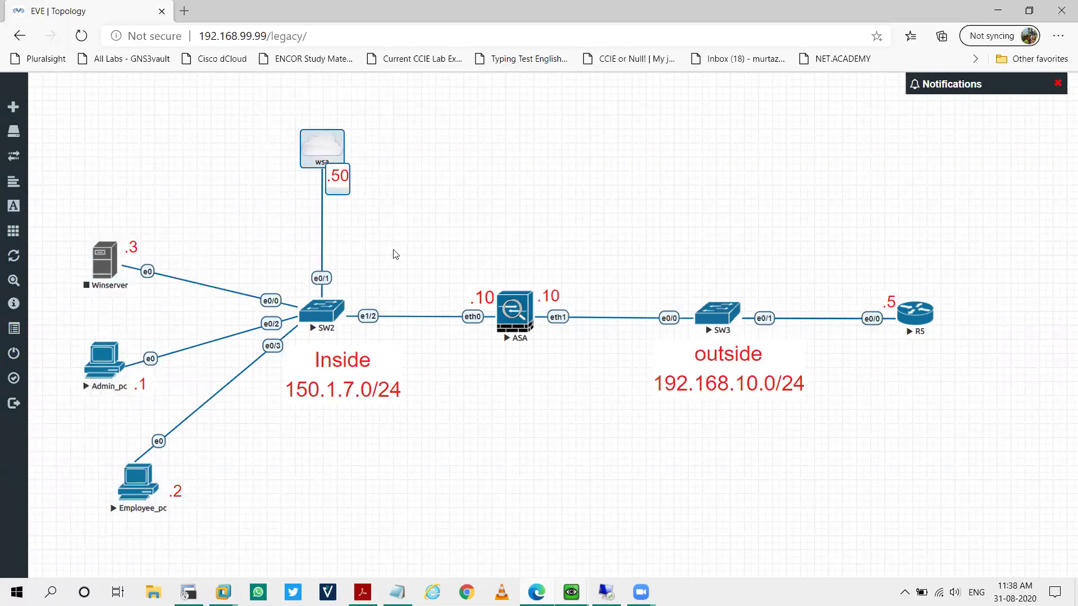
pyautogui.click(396, 255)
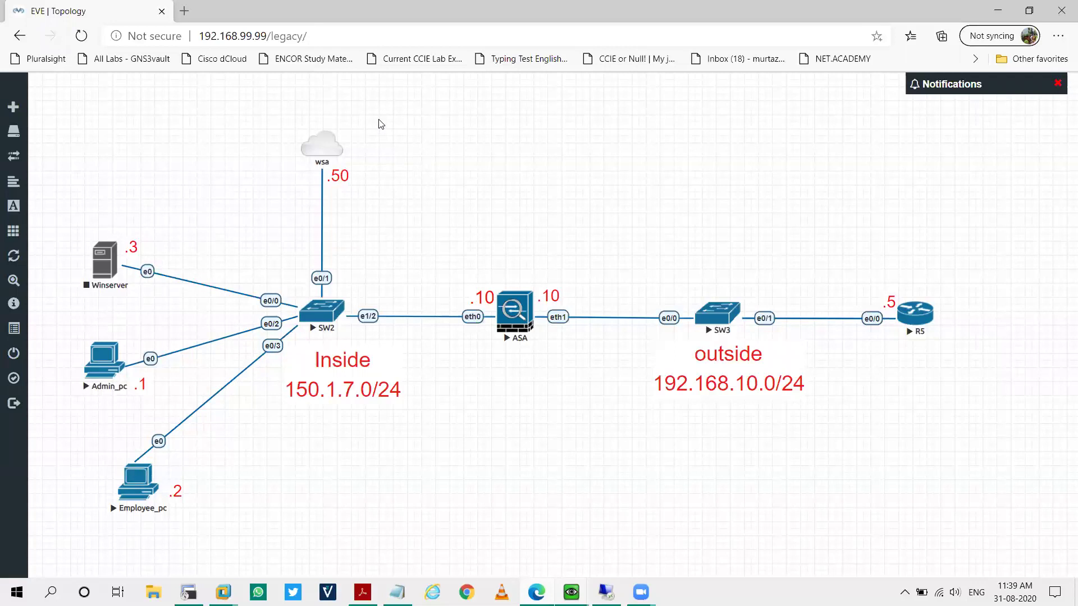
pyautogui.moveTo(379, 119); pyautogui.dragTo(289, 225)
pyautogui.moveTo(382, 110); pyautogui.dragTo(294, 199)
pyautogui.click(390, 158)
# - Examine the Employee_pc node with its .2 address label and its path to the wsa node
pyautogui.moveTo(94, 444); pyautogui.dragTo(219, 555)
pyautogui.click(150, 534)
pyautogui.moveTo(143, 530); pyautogui.dragTo(80, 414)
pyautogui.click(167, 523)
pyautogui.moveTo(287, 135); pyautogui.dragTo(354, 189)
pyautogui.moveTo(106, 443); pyautogui.dragTo(200, 549)
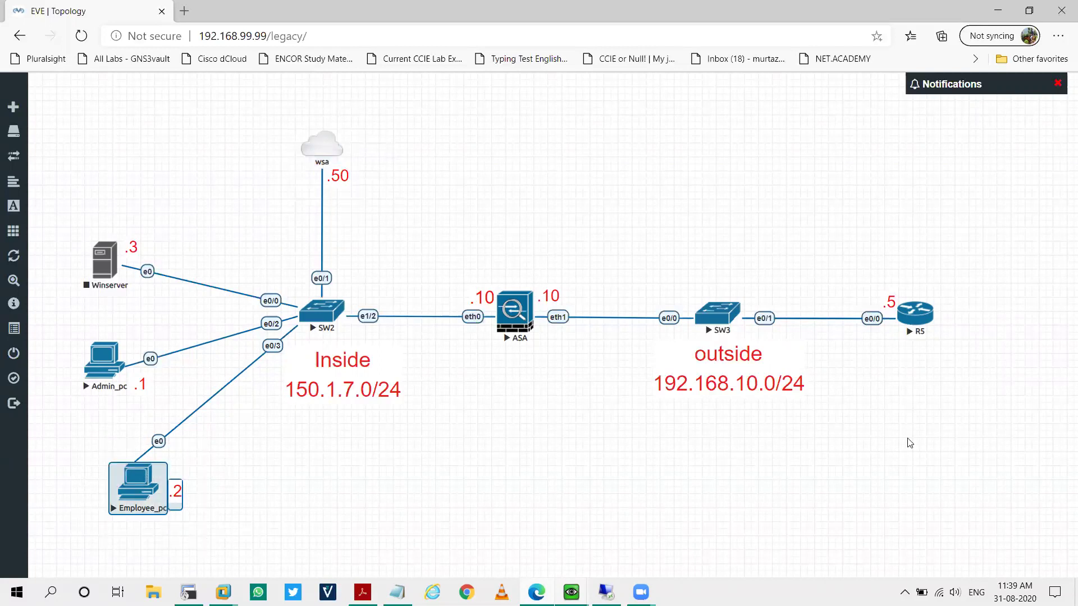
pyautogui.click(193, 533)
pyautogui.moveTo(199, 536); pyautogui.dragTo(72, 416)
pyautogui.click(169, 523)
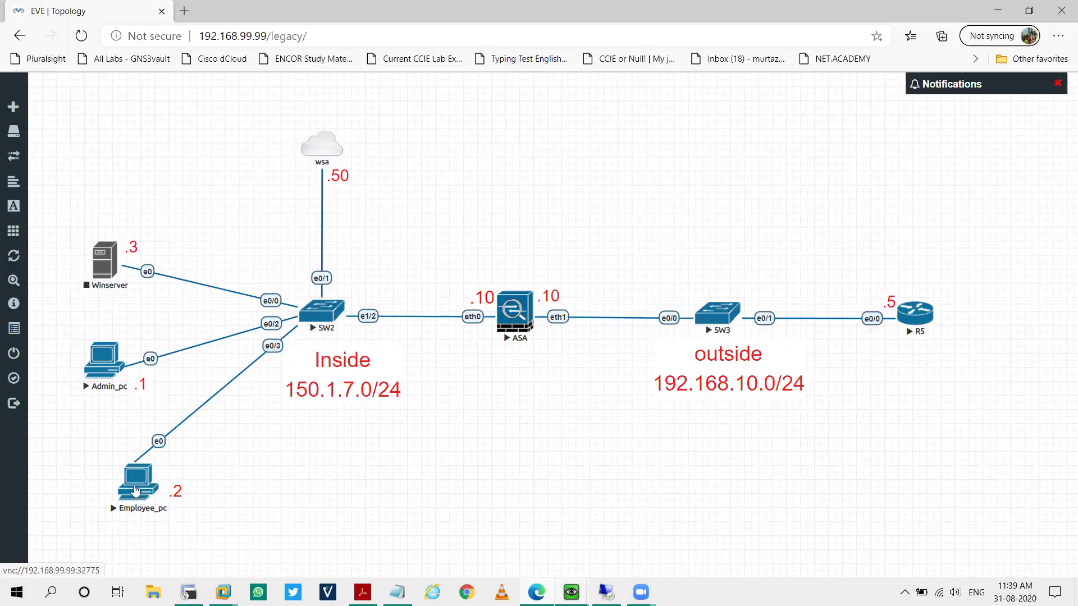
pyautogui.moveTo(114, 454)
pyautogui.mouseDown()
pyautogui.moveTo(215, 553)
pyautogui.moveTo(63, 431)
pyautogui.moveTo(209, 555)
pyautogui.mouseUp()
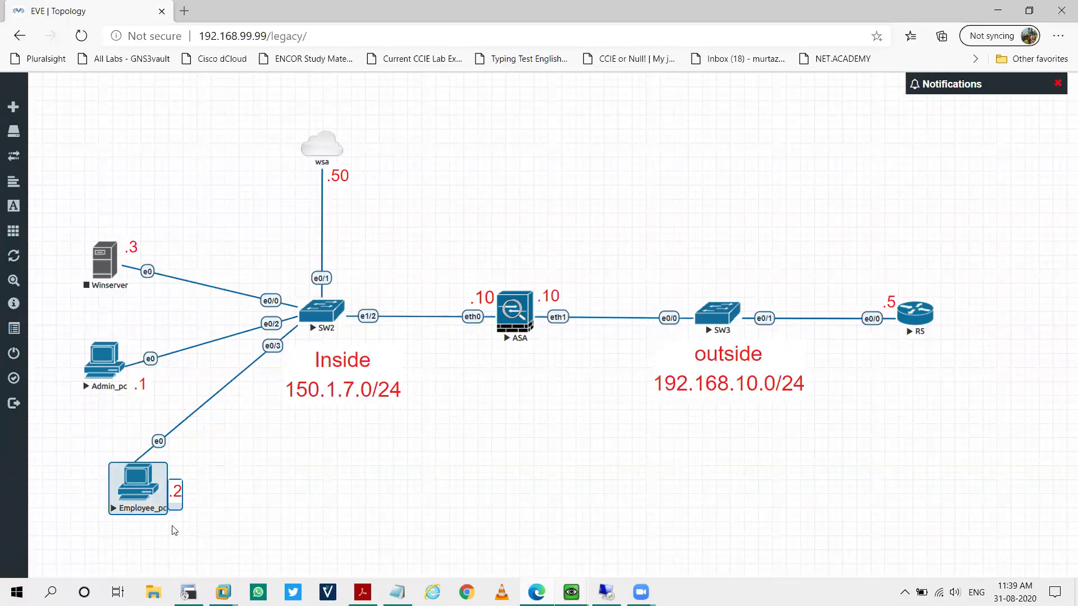
pyautogui.moveTo(205, 554); pyautogui.dragTo(77, 418)
pyautogui.moveTo(207, 540); pyautogui.dragTo(76, 455)
pyautogui.click(182, 538)
pyautogui.moveTo(203, 525); pyautogui.dragTo(81, 415)
pyautogui.click(404, 206)
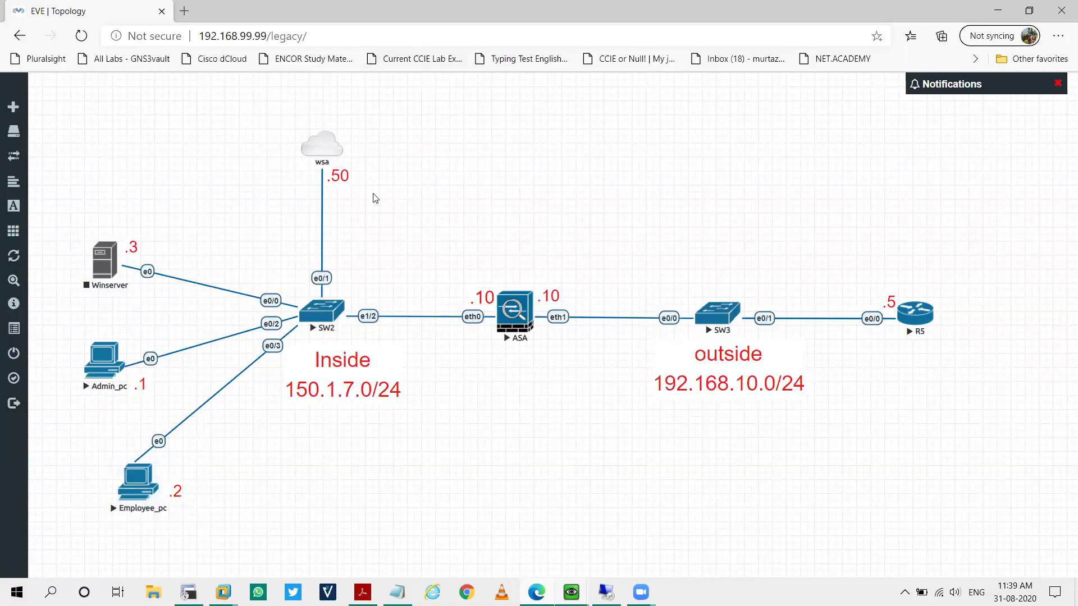
pyautogui.moveTo(198, 529); pyautogui.dragTo(73, 407)
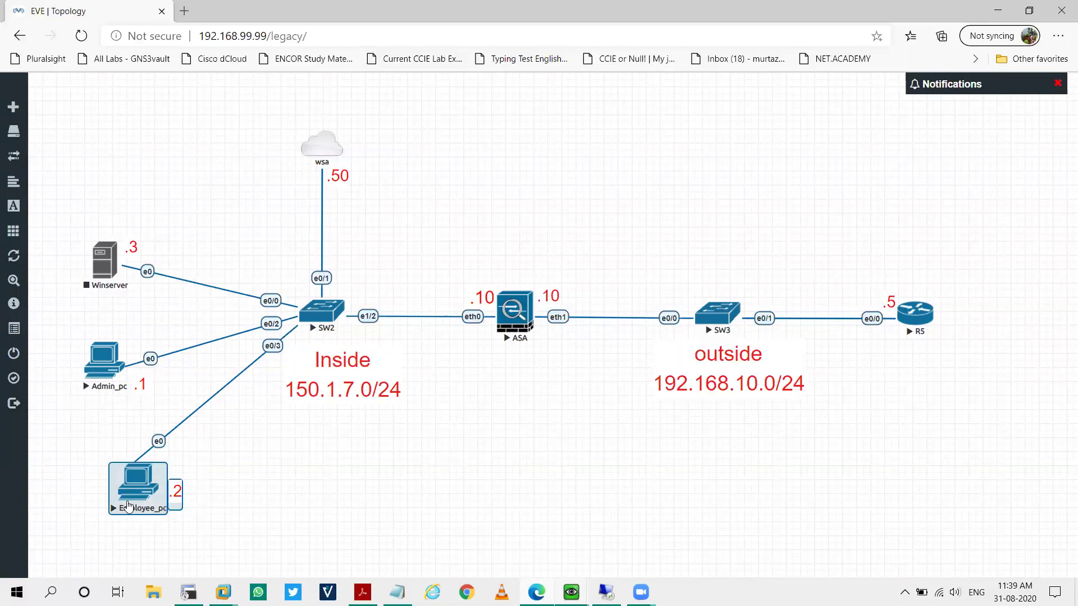
pyautogui.click(218, 537)
pyautogui.moveTo(221, 541); pyautogui.dragTo(100, 434)
pyautogui.moveTo(185, 538); pyautogui.dragTo(96, 455)
# - Move the Winserver node up and to the right, above its .3 address label
pyautogui.moveTo(99, 253); pyautogui.dragTo(197, 200)
pyautogui.moveTo(118, 271); pyautogui.dragTo(152, 212)
pyautogui.moveTo(126, 278); pyautogui.dragTo(181, 165)
# - Examine the wsa, Employee_pc and Winserver nodes together with their address labels
pyautogui.moveTo(288, 114); pyautogui.dragTo(381, 201)
pyautogui.moveTo(281, 104); pyautogui.dragTo(400, 214)
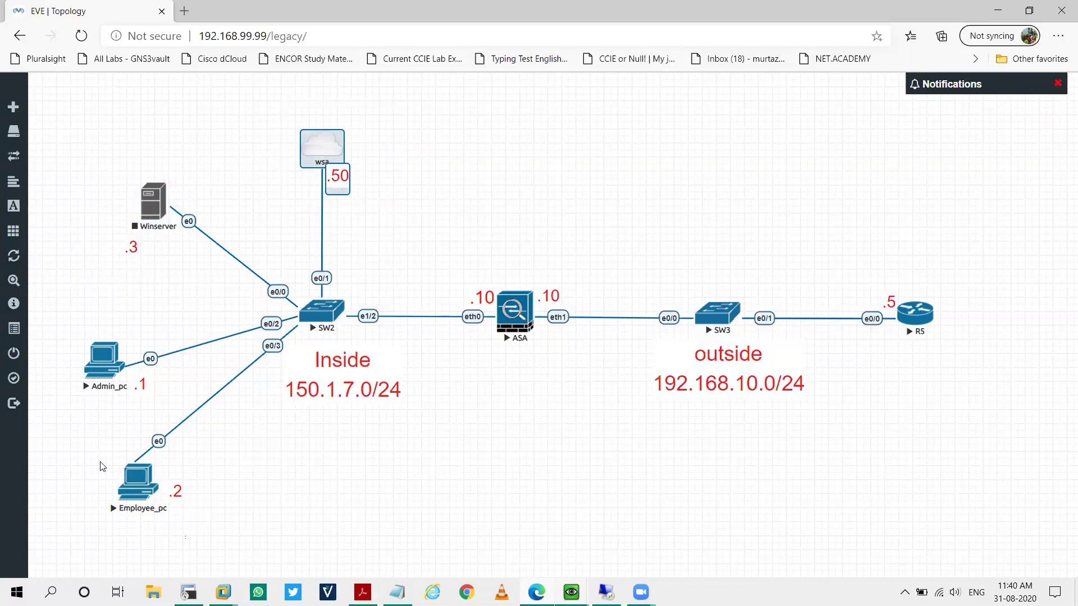
pyautogui.moveTo(99, 462); pyautogui.dragTo(82, 428)
pyautogui.click(159, 567)
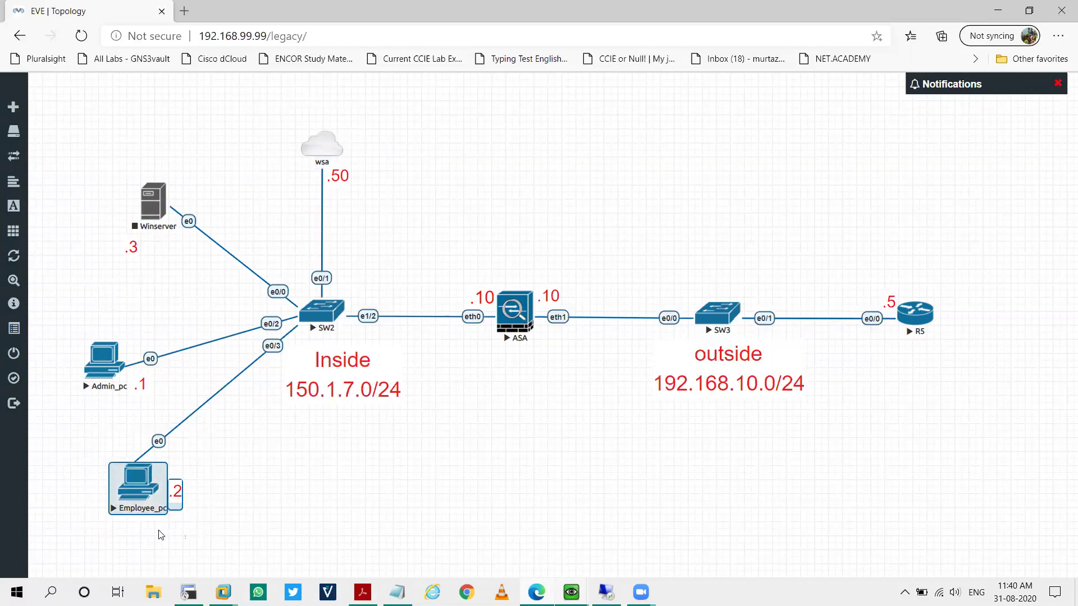
pyautogui.click(159, 531)
pyautogui.moveTo(220, 534); pyautogui.dragTo(103, 458)
pyautogui.moveTo(113, 164); pyautogui.dragTo(203, 268)
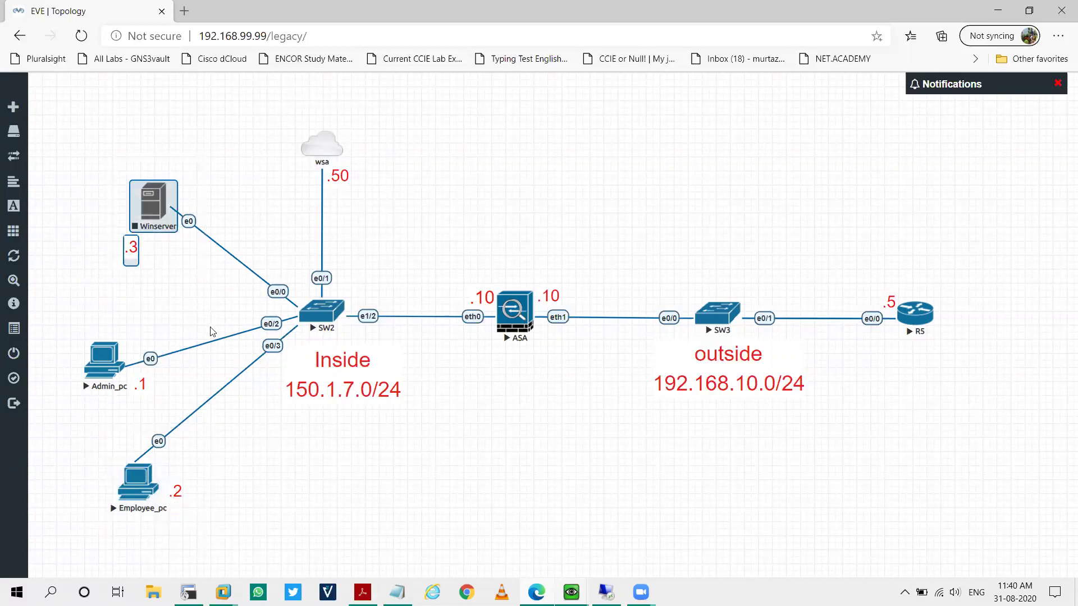
pyautogui.click(149, 540)
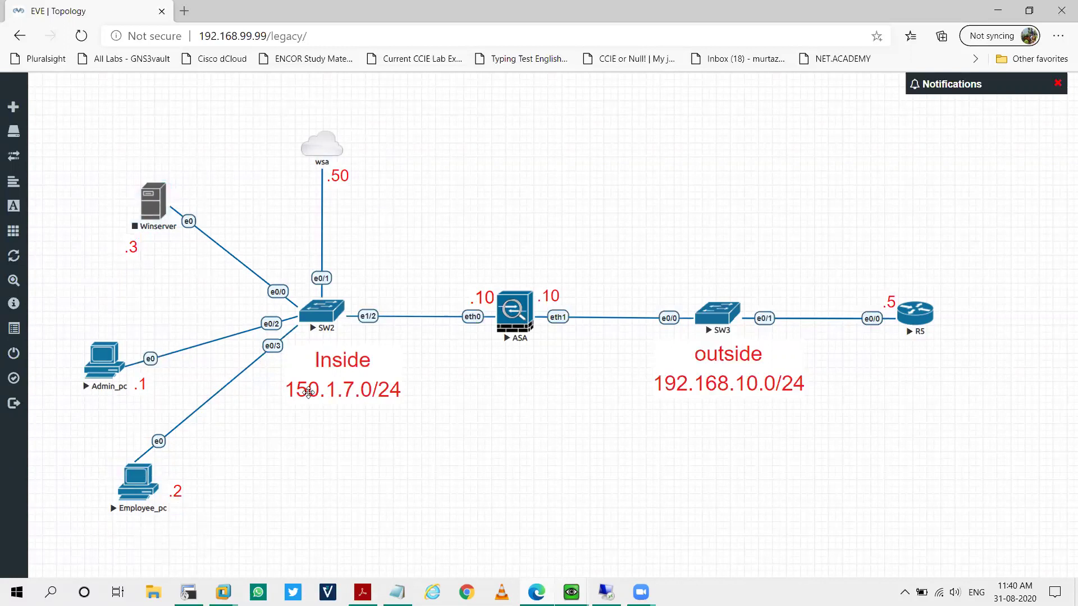
pyautogui.moveTo(108, 162); pyautogui.dragTo(213, 267)
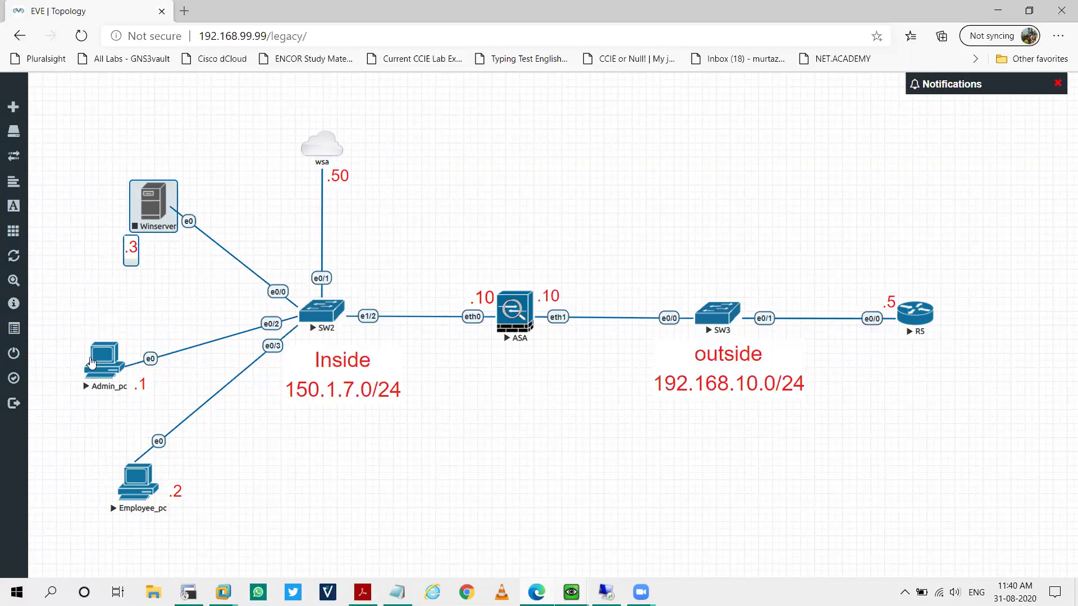
# - Examine the Admin_pc node with its .1 address label and the wsa node with its .50 label
pyautogui.moveTo(65, 330); pyautogui.dragTo(168, 417)
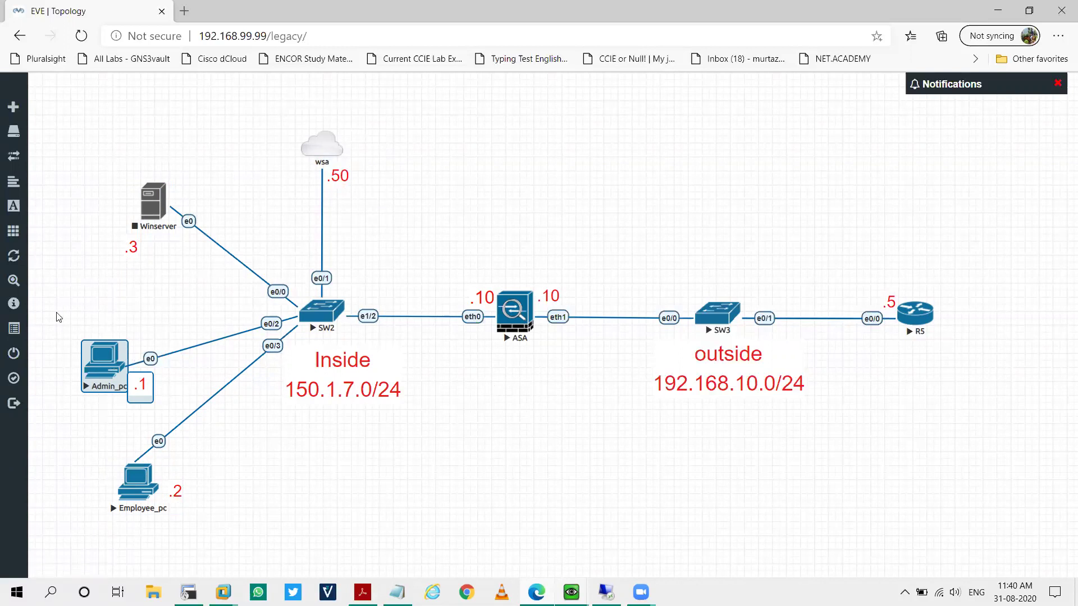
pyautogui.click(77, 327)
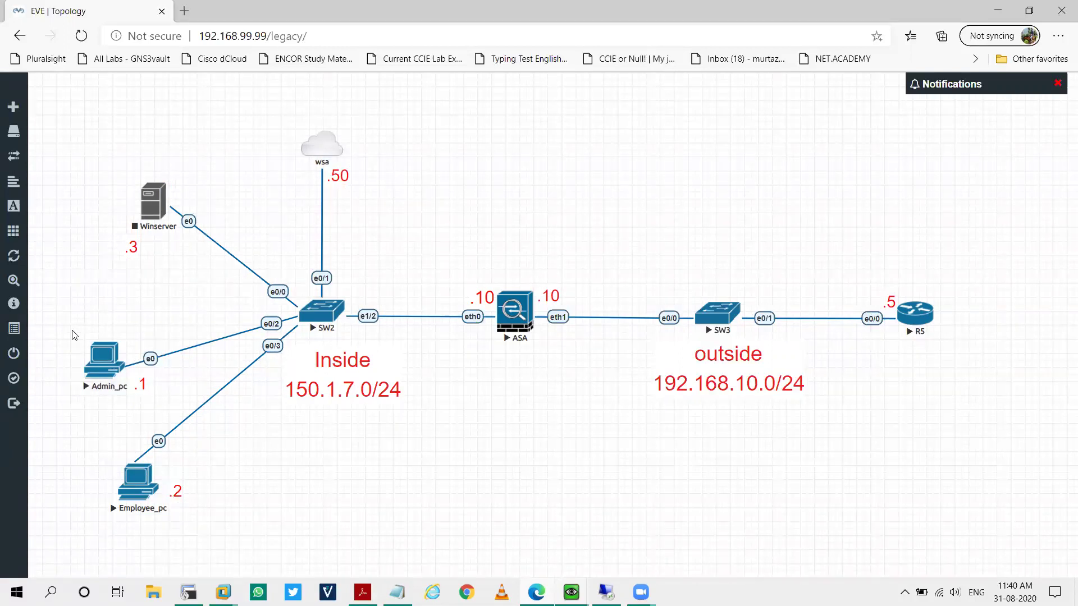
pyautogui.moveTo(73, 336); pyautogui.dragTo(162, 416)
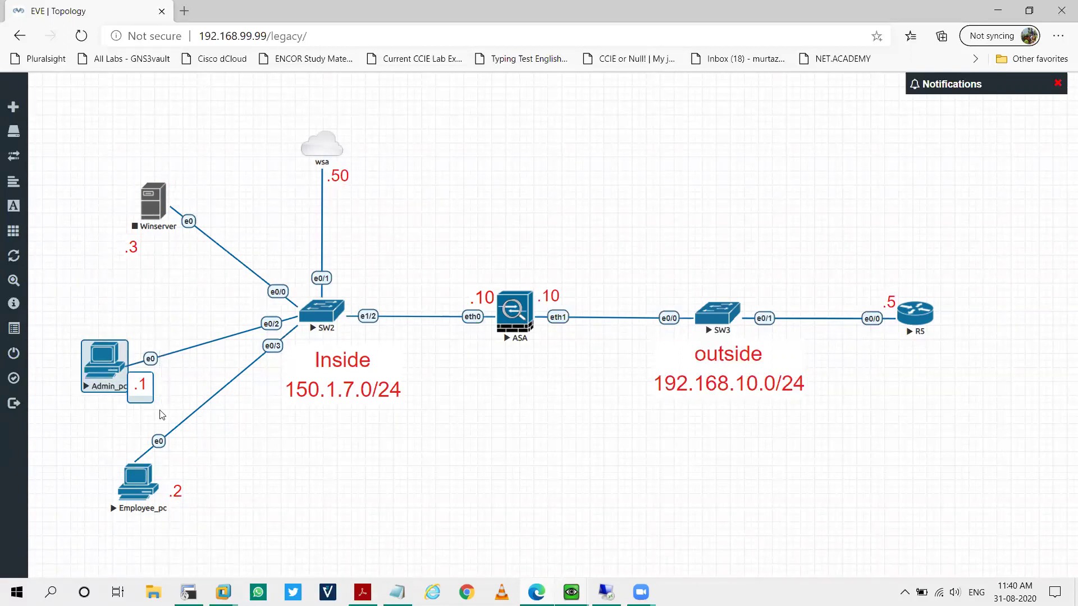
pyautogui.click(104, 414)
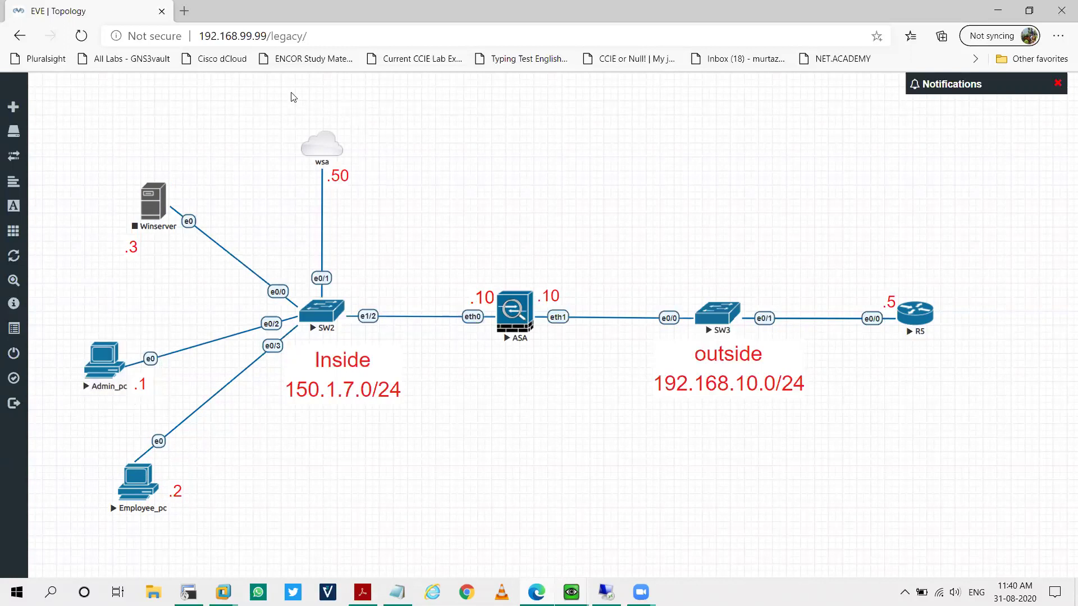
pyautogui.moveTo(294, 96); pyautogui.dragTo(373, 216)
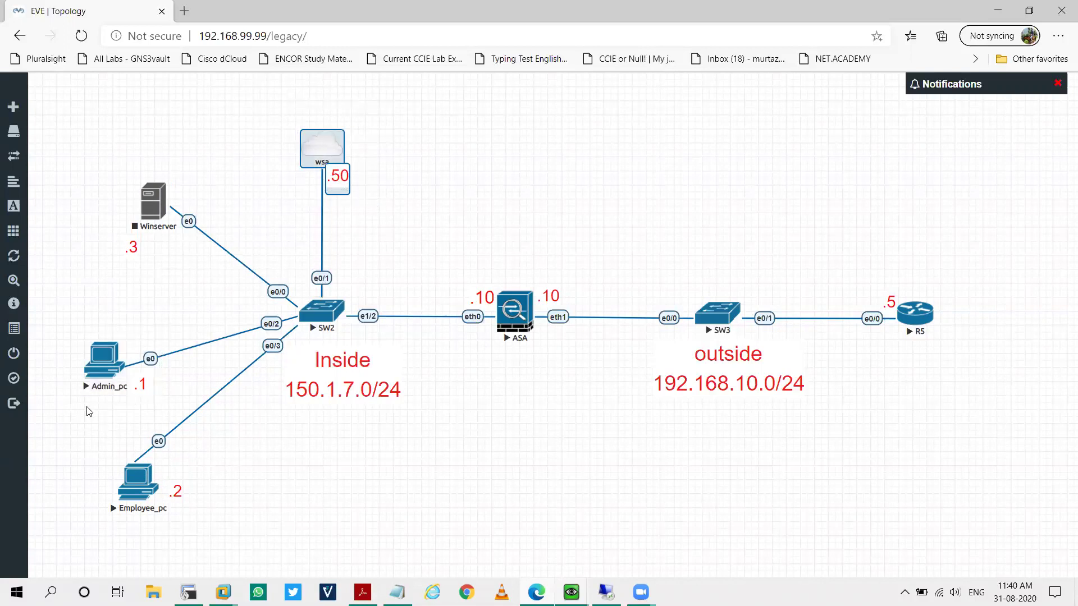
pyautogui.moveTo(89, 409); pyautogui.dragTo(175, 339)
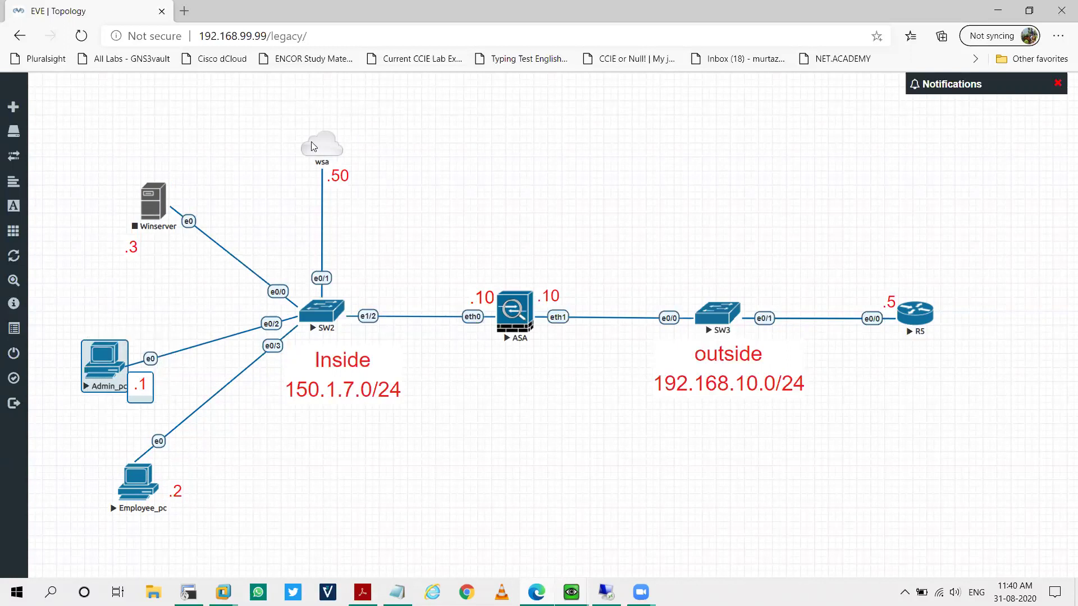
pyautogui.moveTo(296, 128); pyautogui.dragTo(393, 194)
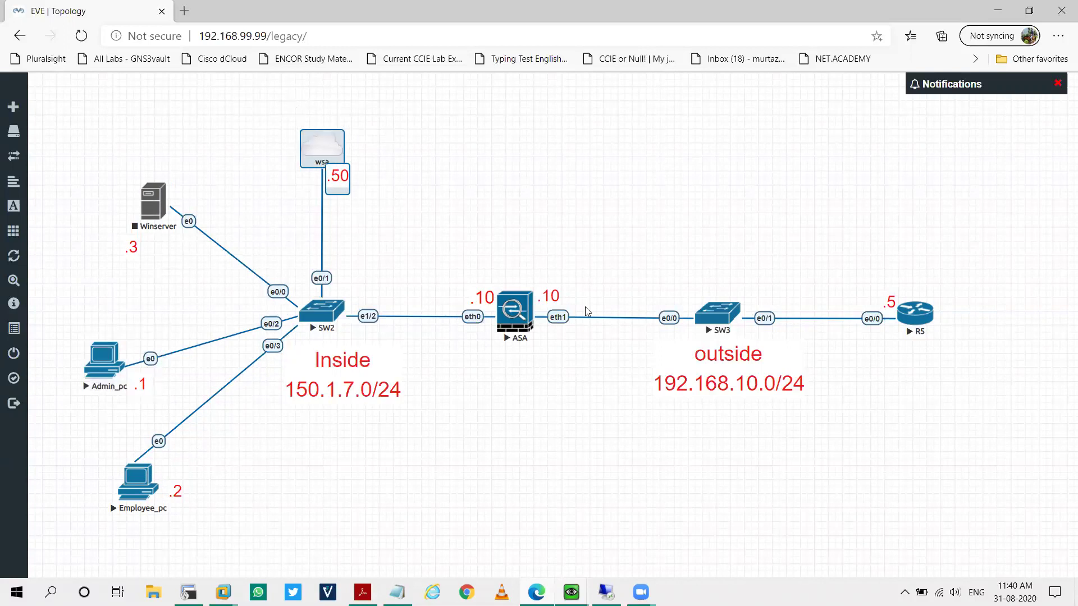
pyautogui.click(464, 471)
# - Move the Winserver node back to the left of its .3 label and review the three inside hosts
pyautogui.moveTo(151, 208); pyautogui.dragTo(95, 263)
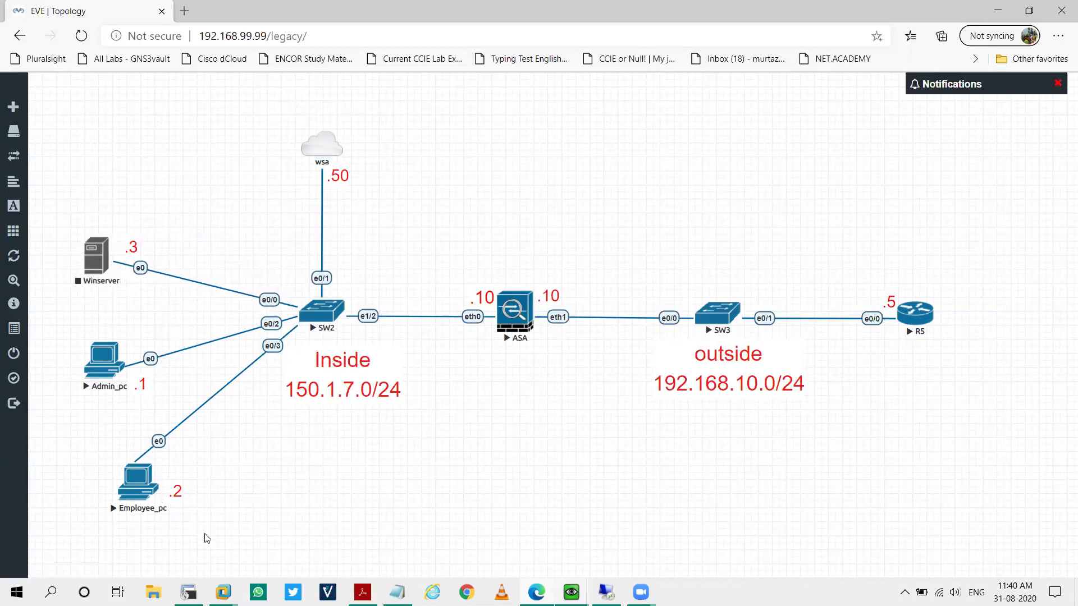
pyautogui.moveTo(182, 555); pyautogui.dragTo(22, 197)
pyautogui.moveTo(159, 236); pyautogui.dragTo(75, 187)
pyautogui.click(165, 530)
pyautogui.moveTo(197, 545); pyautogui.dragTo(57, 209)
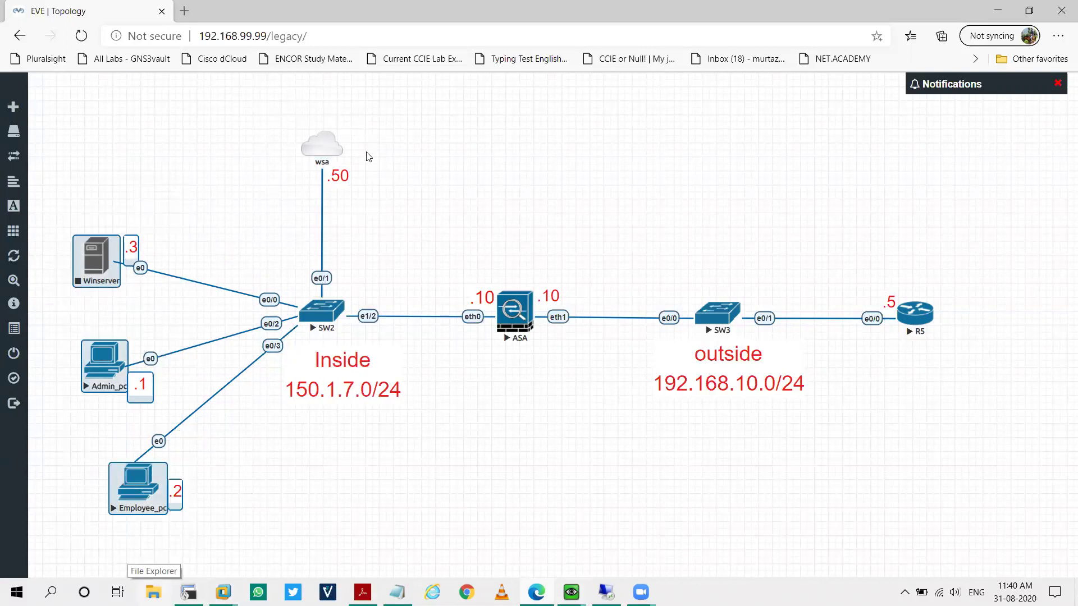
pyautogui.click(280, 489)
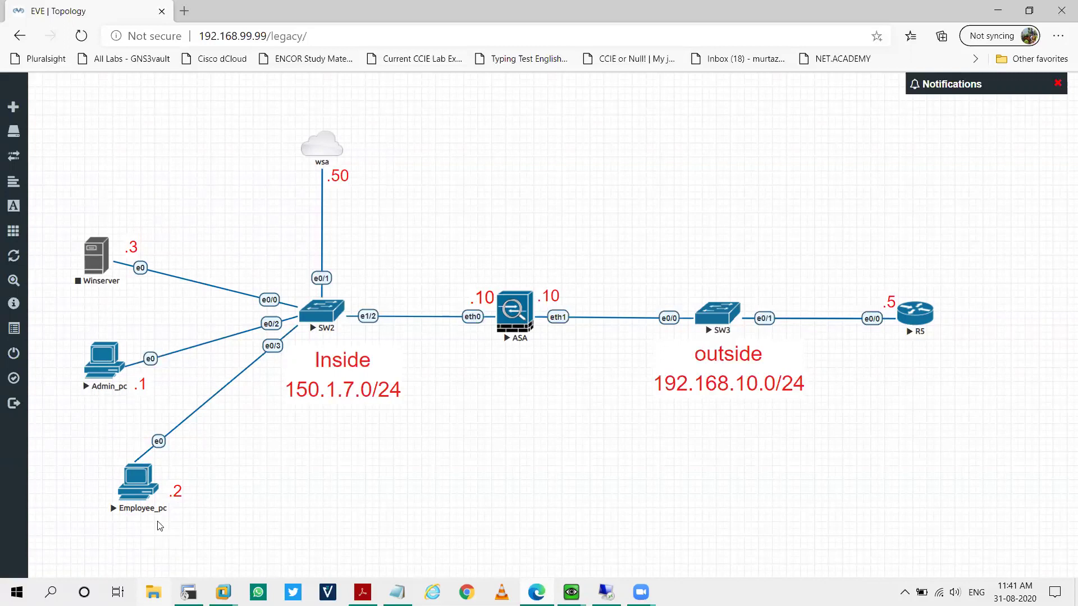
pyautogui.moveTo(160, 527); pyautogui.dragTo(67, 195)
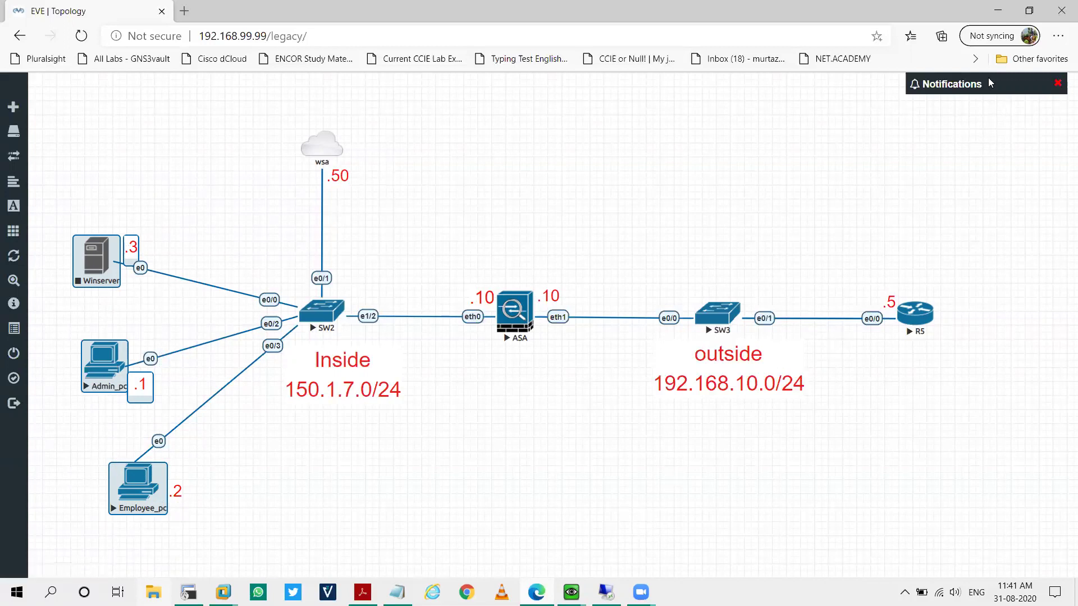
pyautogui.click(509, 429)
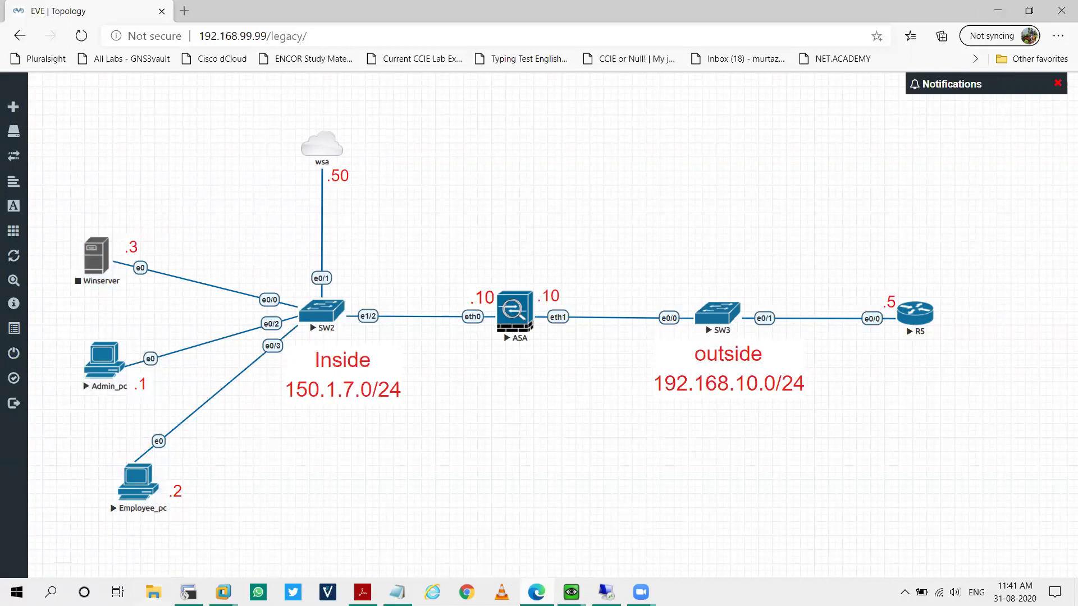
# - Check the Admin_pc console in its QEMU window and return to the topology
pyautogui.moveTo(571, 591)
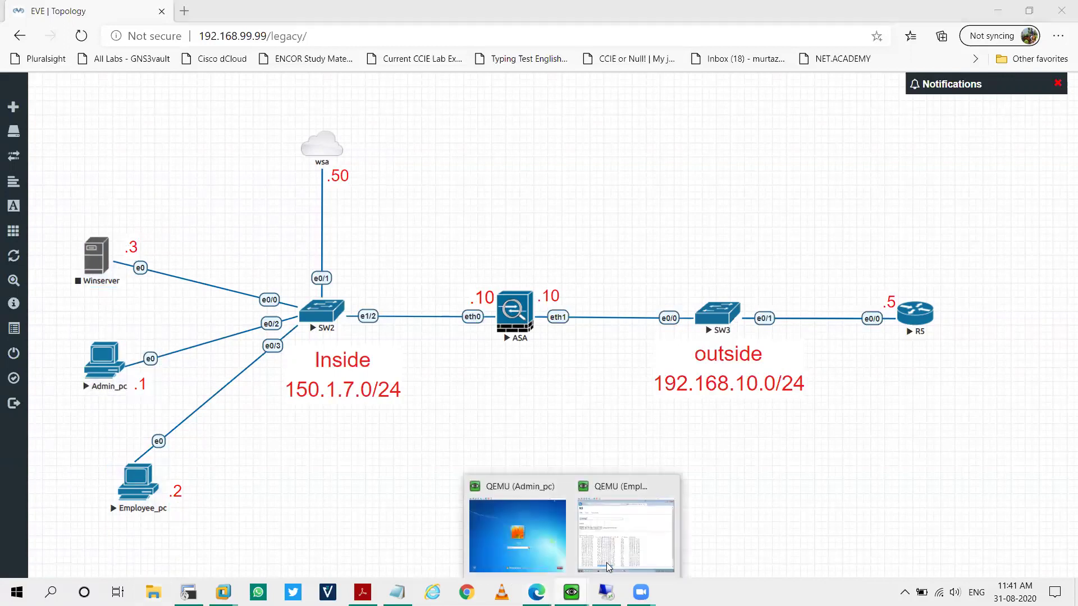
pyautogui.moveTo(623, 541)
pyautogui.click(549, 535)
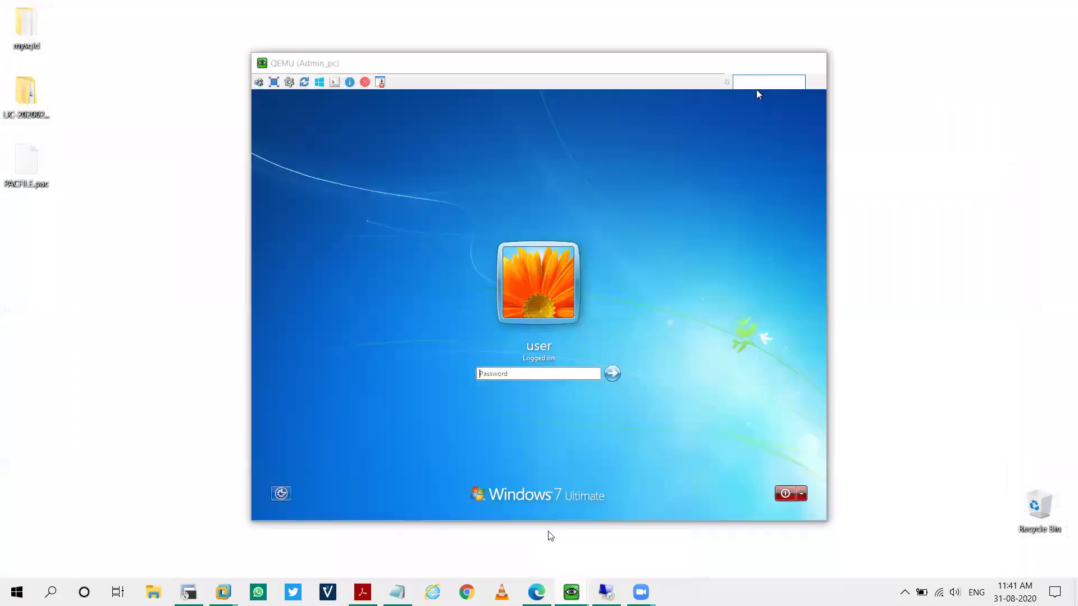
pyautogui.click(744, 62)
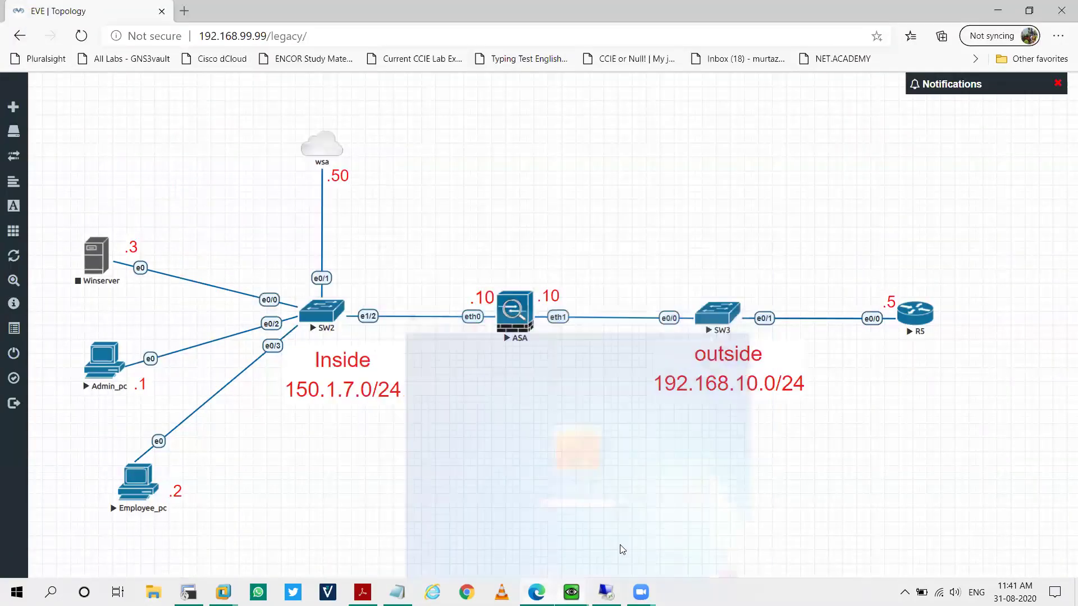
# - Switch to the 150.1.7.1 remote desktop and open the web security appliance's PAC File Hosting page in Internet Explorer
pyautogui.moveTo(629, 588)
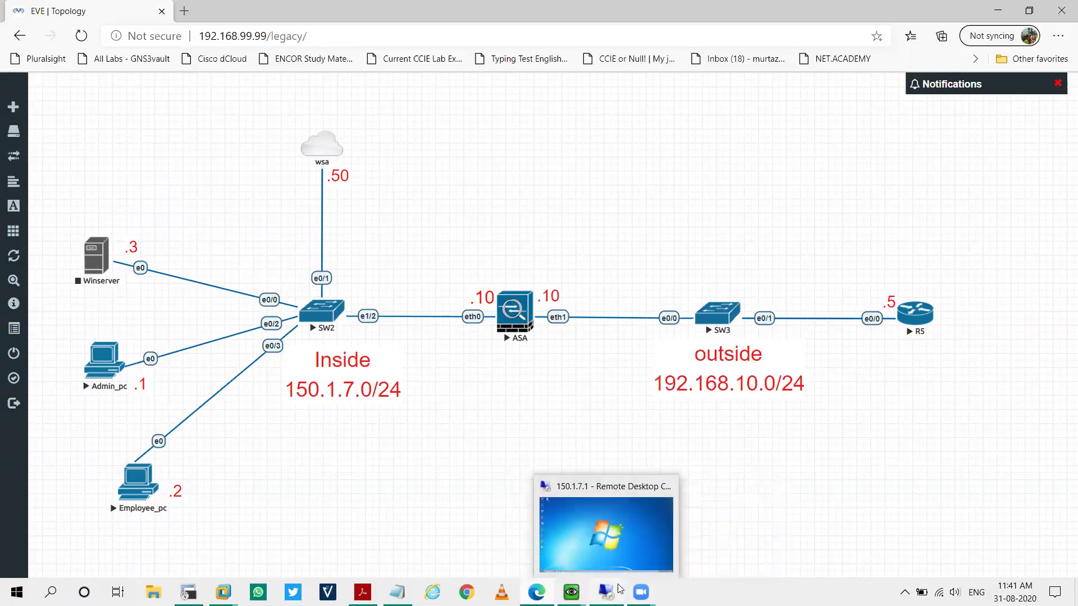
pyautogui.click(630, 559)
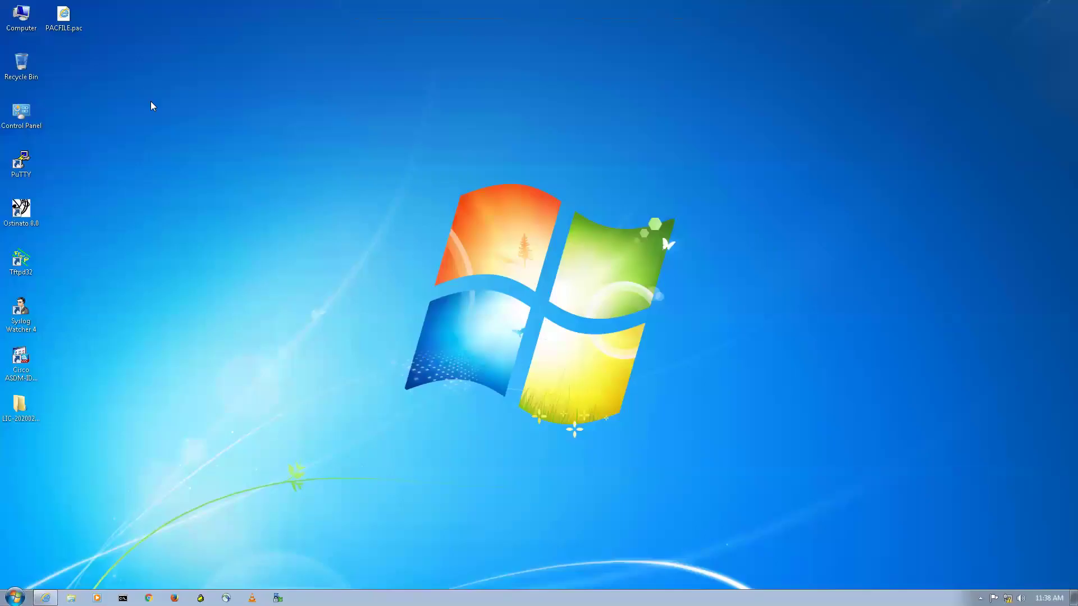
pyautogui.click(45, 598)
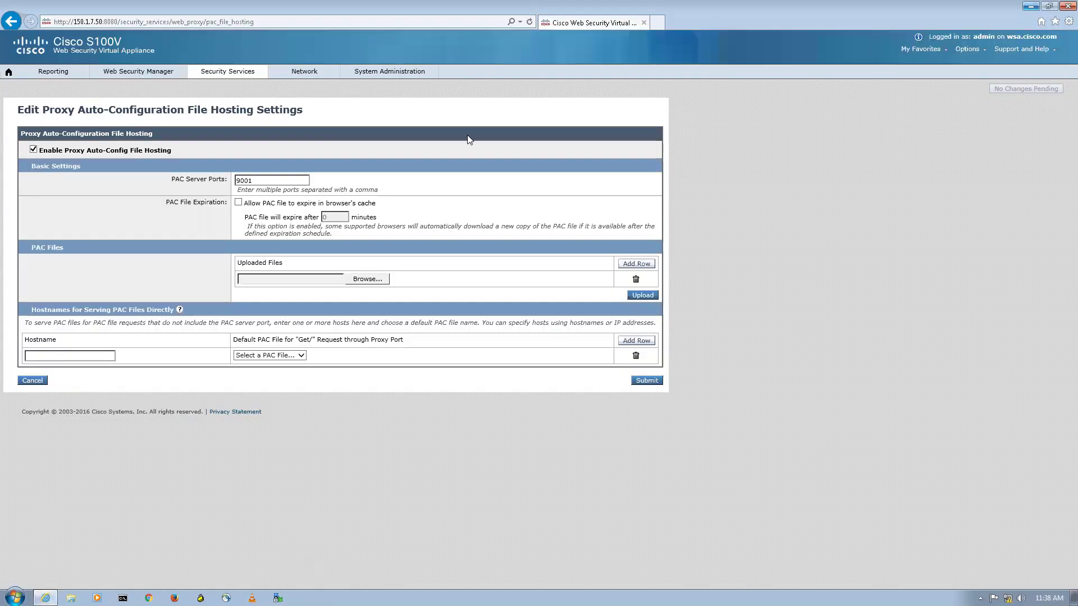
pyautogui.moveTo(305, 68)
pyautogui.click(300, 72)
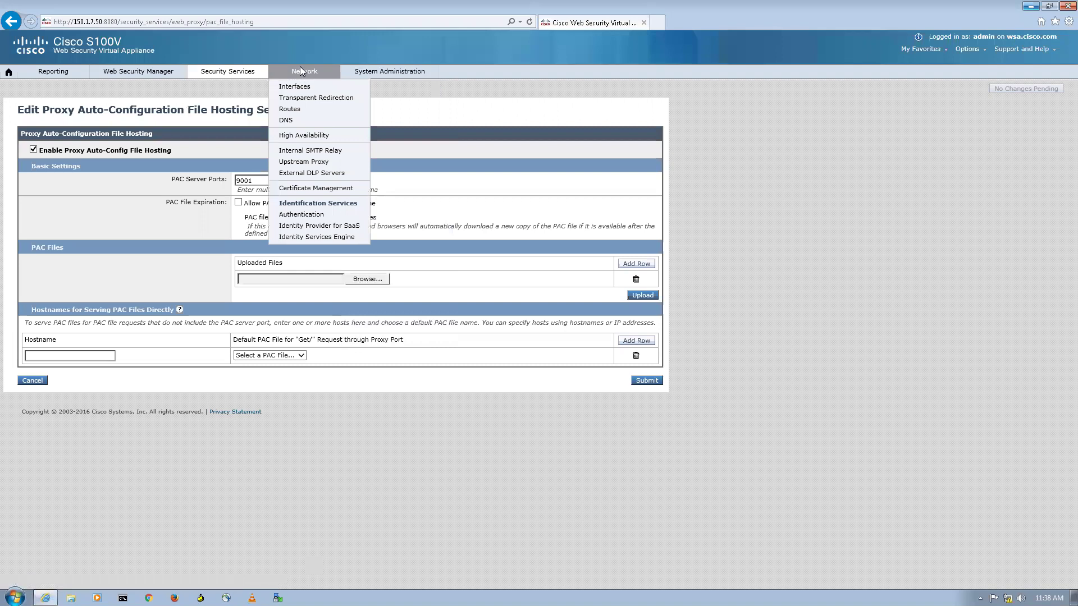
pyautogui.click(220, 73)
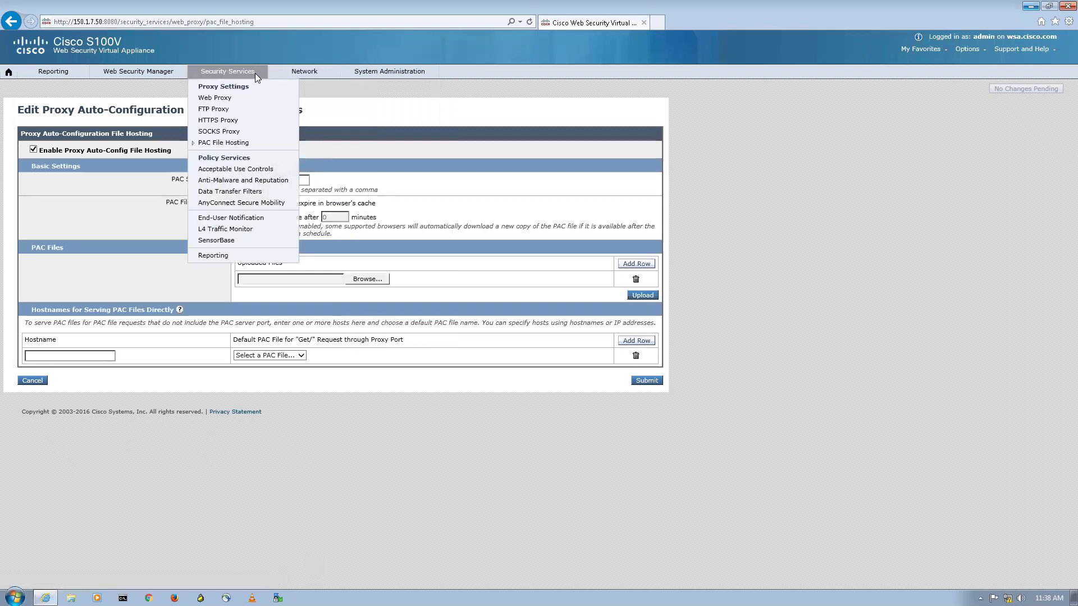
pyautogui.click(231, 144)
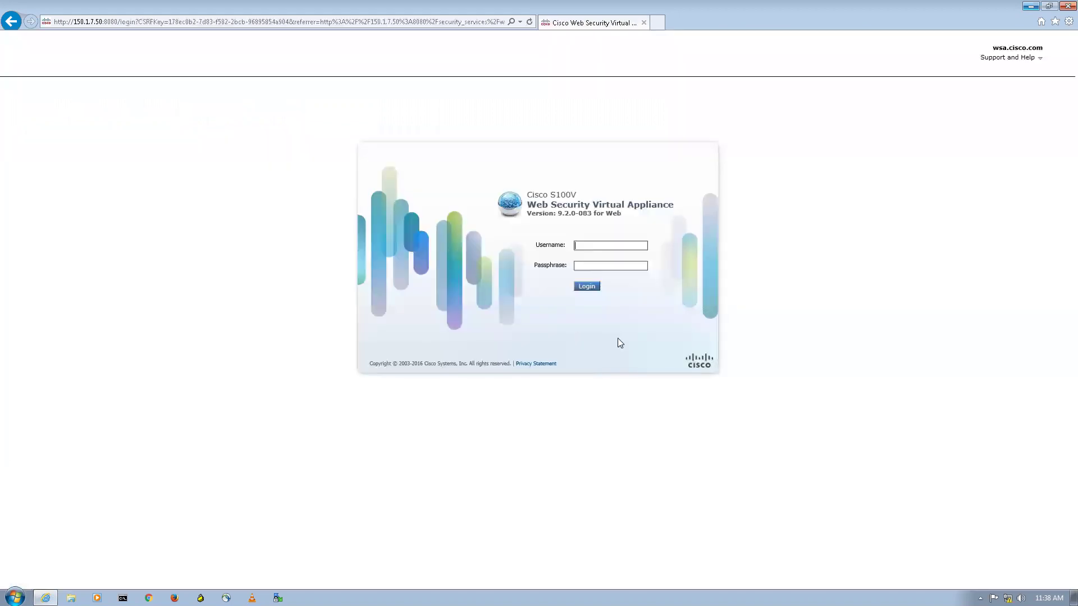
# - Log in to the Web Security Virtual Appliance as admin with the account passphrase
pyautogui.write('adm•••••••••')
pyautogui.press('Return')
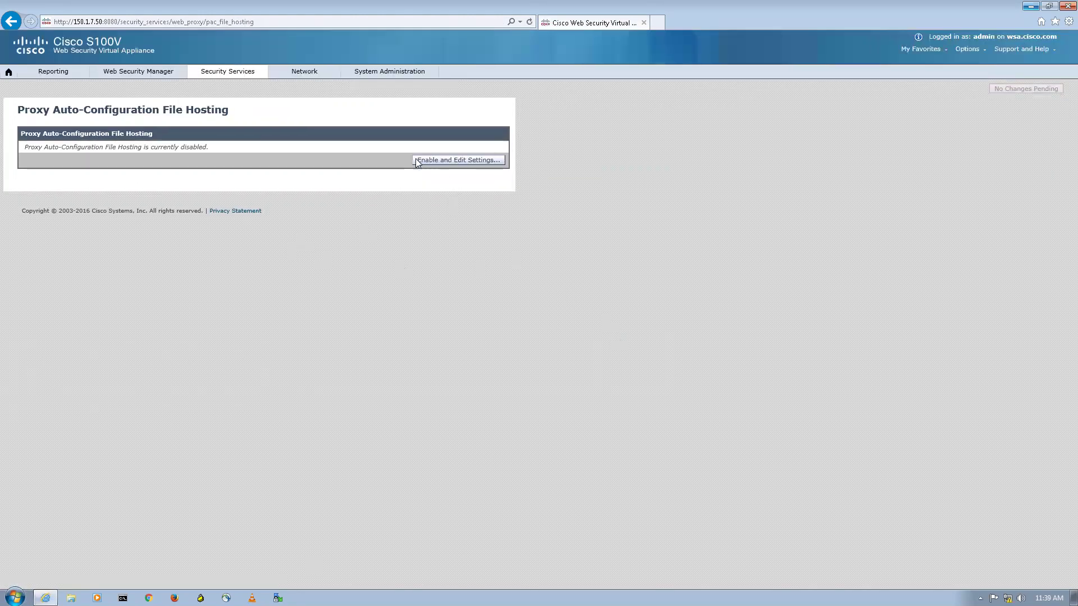
# - Enable Proxy Auto-Configuration File Hosting for editing and upload PACFILE.pac from the Documents library
pyautogui.click(138, 71)
pyautogui.click(434, 163)
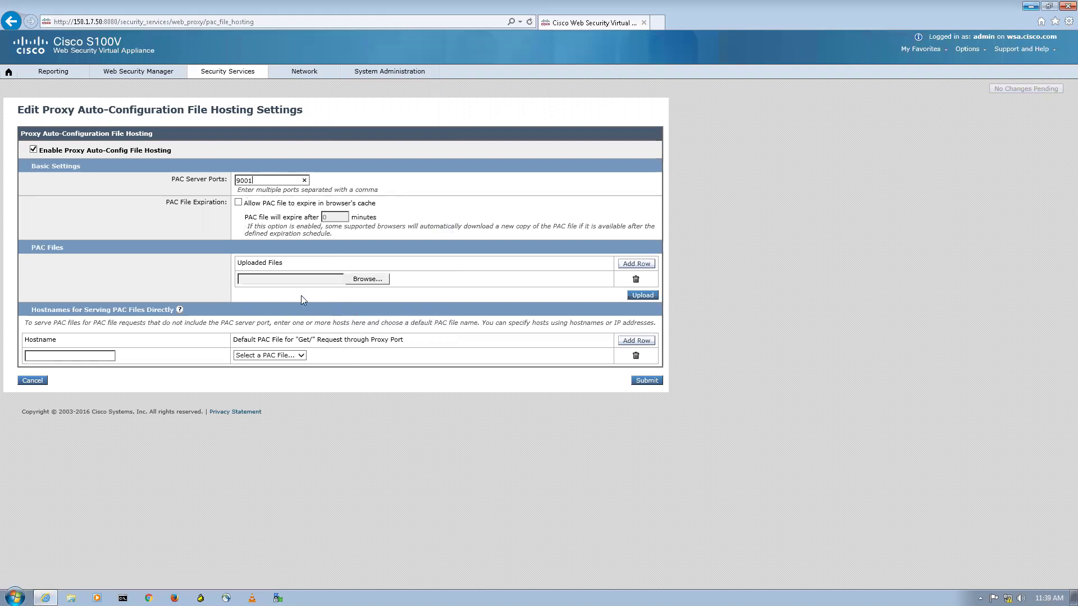
pyautogui.click(365, 279)
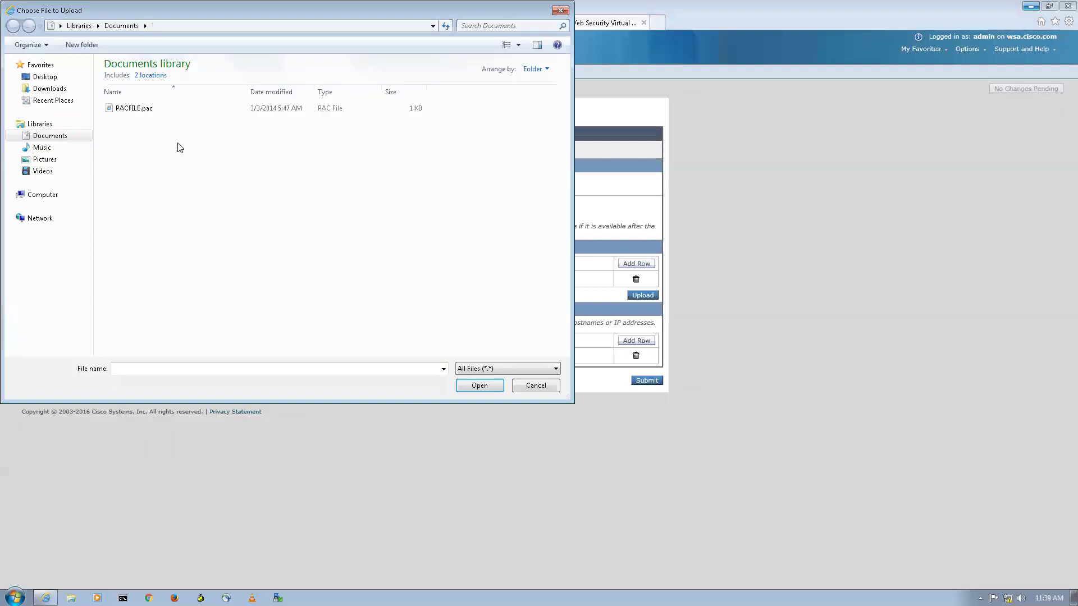
pyautogui.click(157, 111)
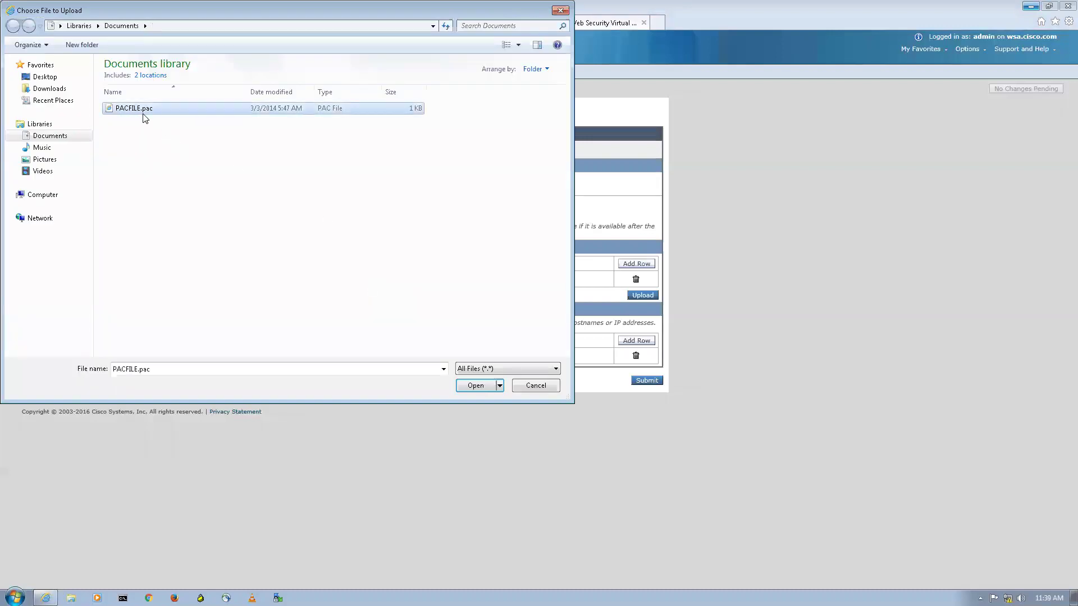
pyautogui.click(165, 369)
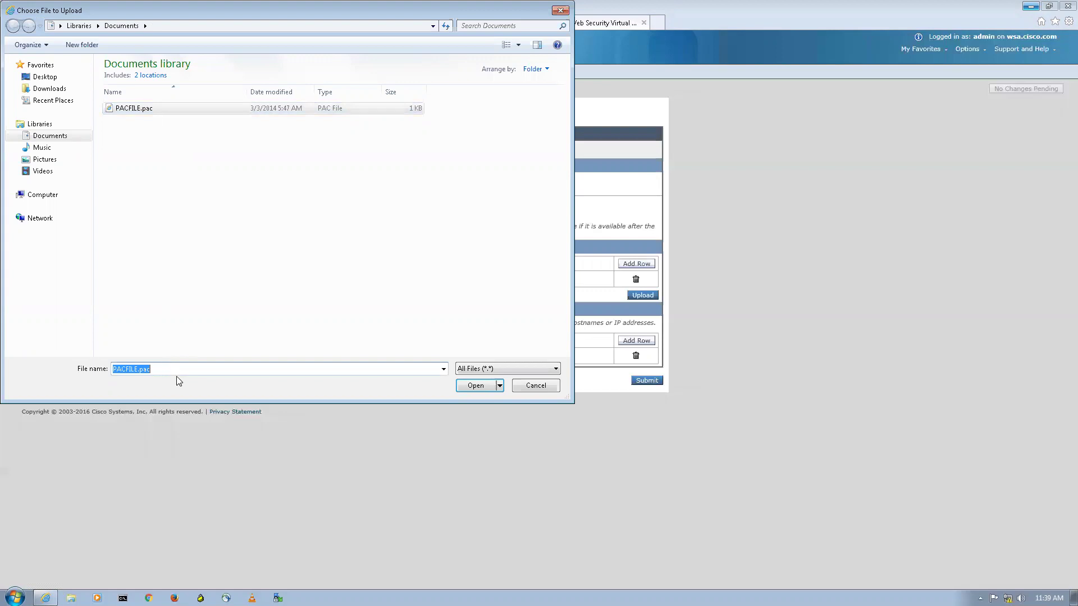
pyautogui.click(477, 387)
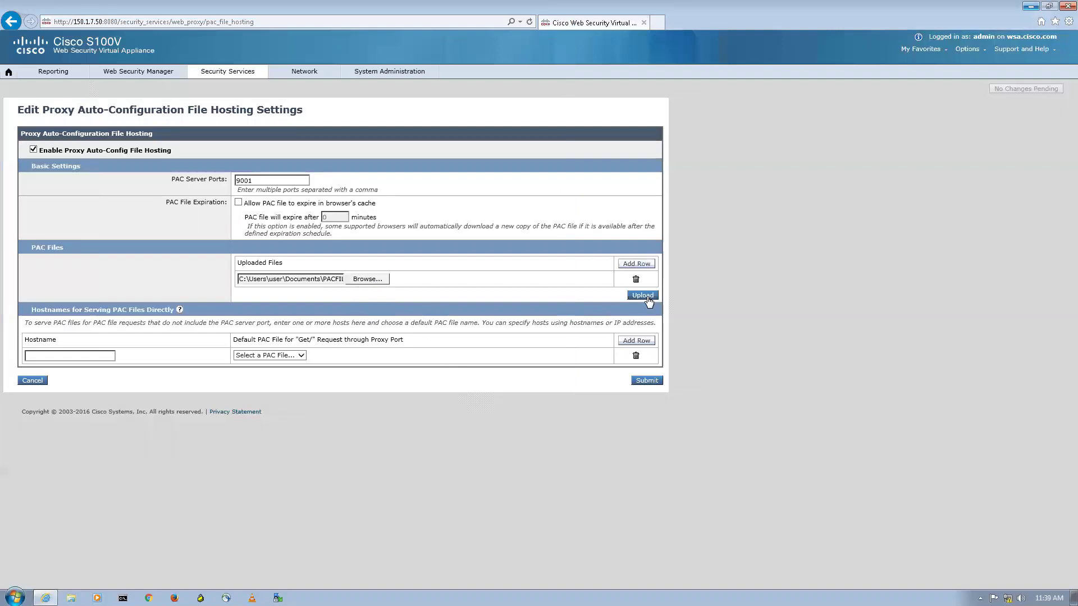
pyautogui.click(647, 298)
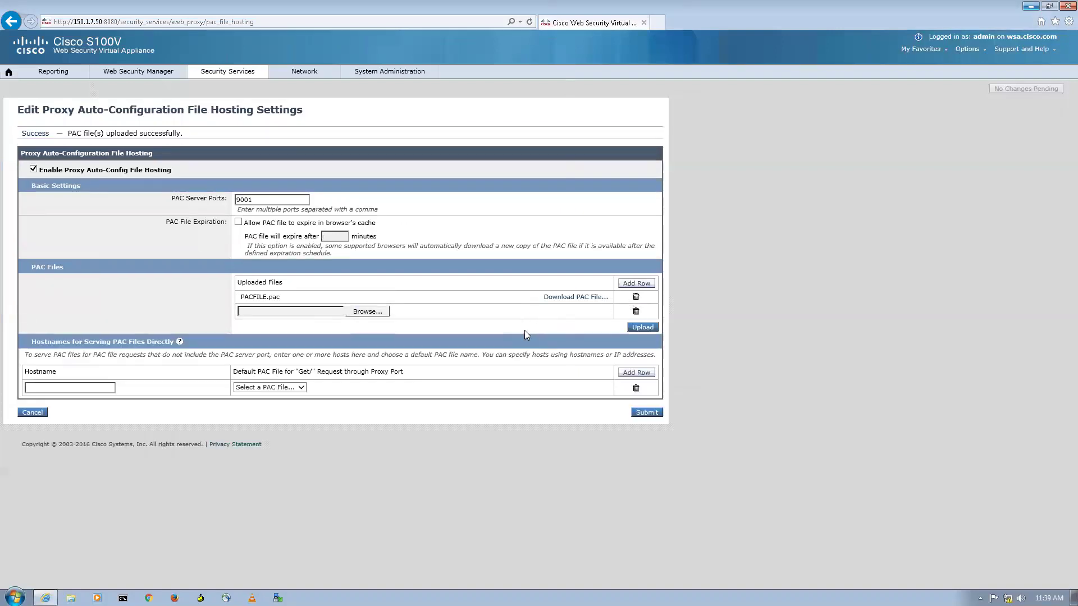
# - Serve PACFILE.pac as the default PAC file for hostname pacfileserver.com and submit the hosting settings
pyautogui.click(284, 390)
pyautogui.click(274, 395)
pyautogui.click(93, 392)
pyautogui.write('wsa.cisco')
pyautogui.press('BackSpace')
pyautogui.press('BackSpace')
pyautogui.press('BackSpace')
pyautogui.press('BackSpace')
pyautogui.press('BackSpace')
pyautogui.write('pacfileserver.com')
pyautogui.click(647, 413)
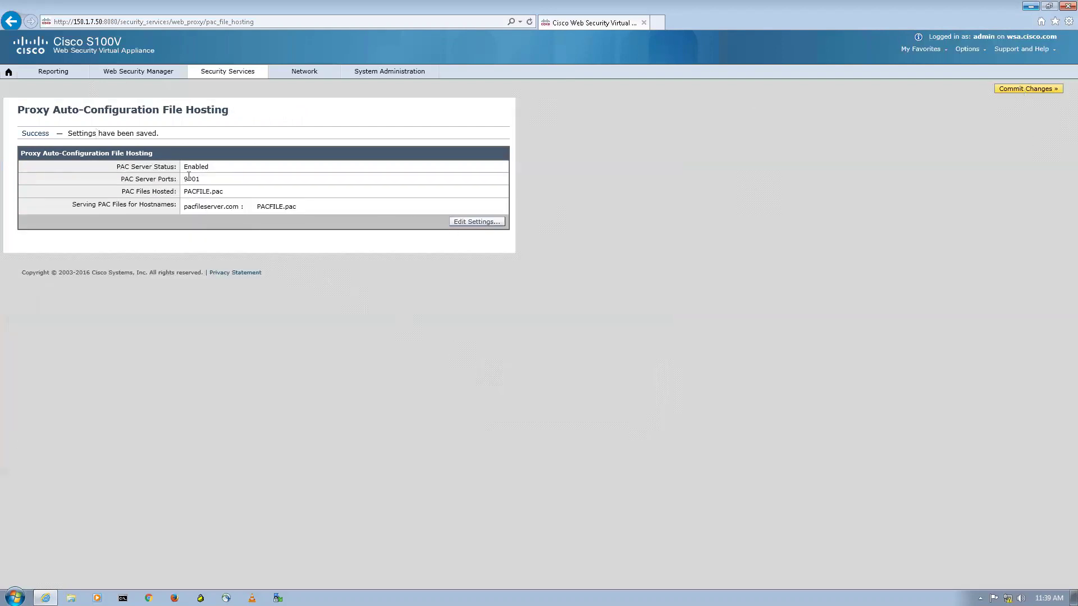
# - Review the PAC server port and hosted PAC file, and commit the pending changes without a comment
pyautogui.doubleClick(154, 179)
pyautogui.click(197, 180)
pyautogui.doubleClick(201, 179)
pyautogui.click(182, 193)
pyautogui.moveTo(185, 192); pyautogui.dragTo(224, 193)
pyautogui.doubleClick(199, 191)
pyautogui.click(1009, 93)
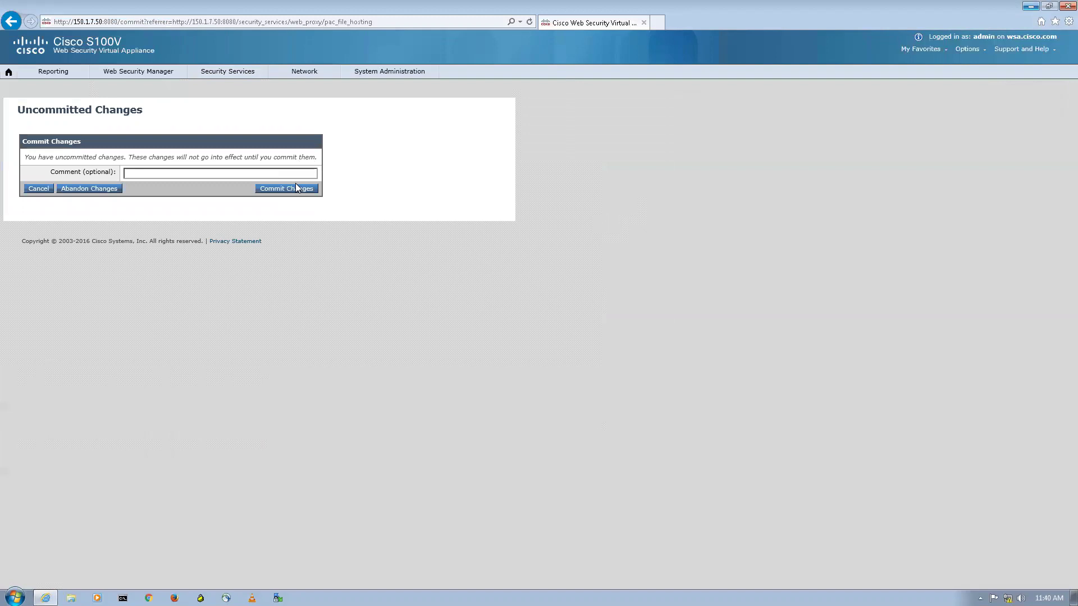
pyautogui.click(297, 188)
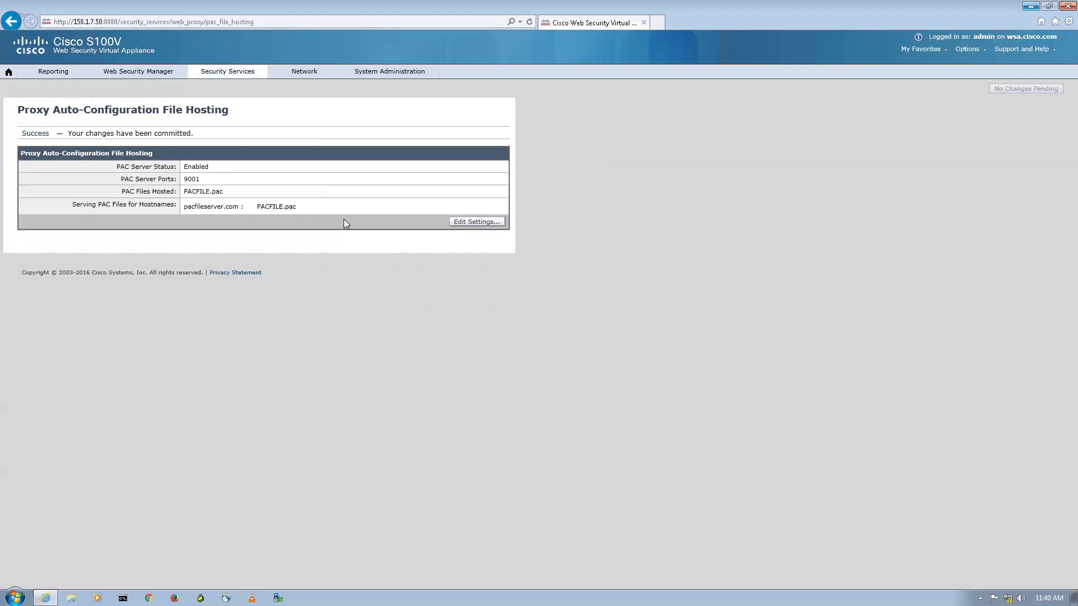
# - Switch to the Employee_pc QEMU console and open the LAN settings in Internet Explorer's Internet Options
pyautogui.click(1031, 6)
pyautogui.click(678, 9)
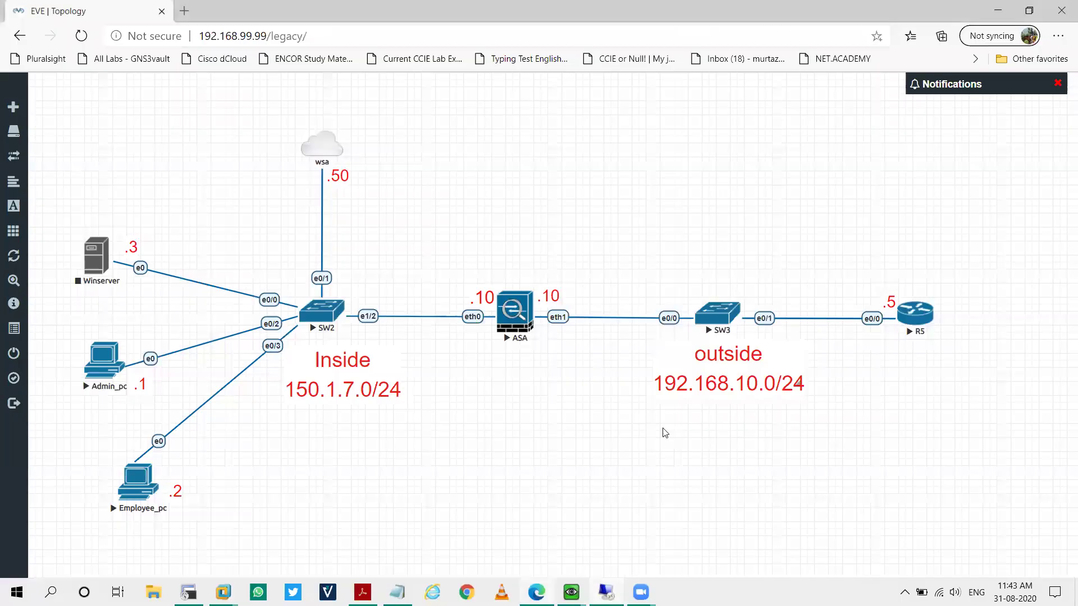
pyautogui.moveTo(571, 592)
pyautogui.click(626, 536)
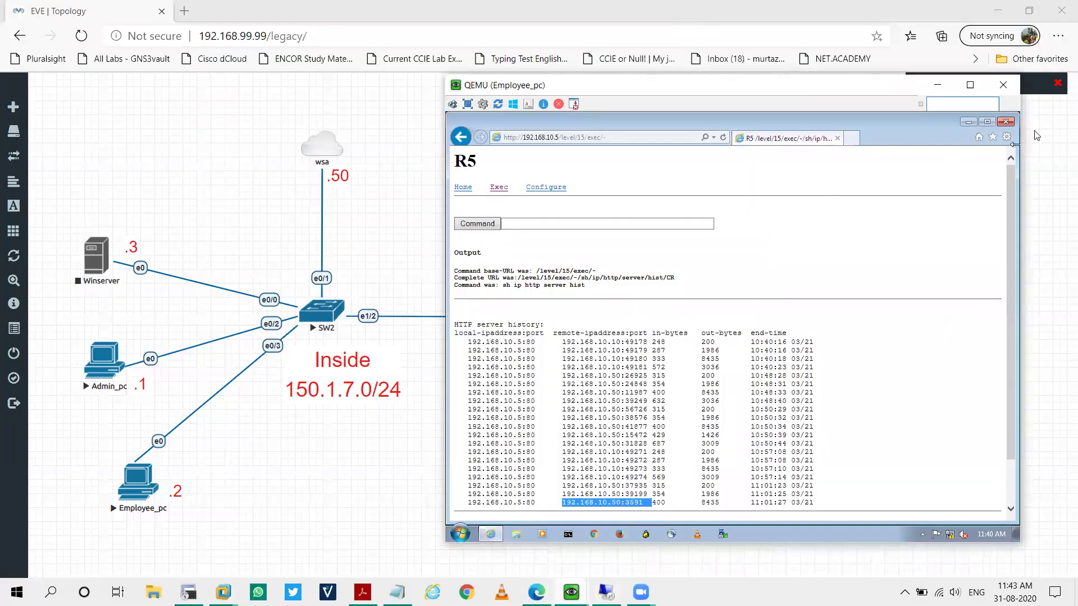
pyautogui.click(1008, 137)
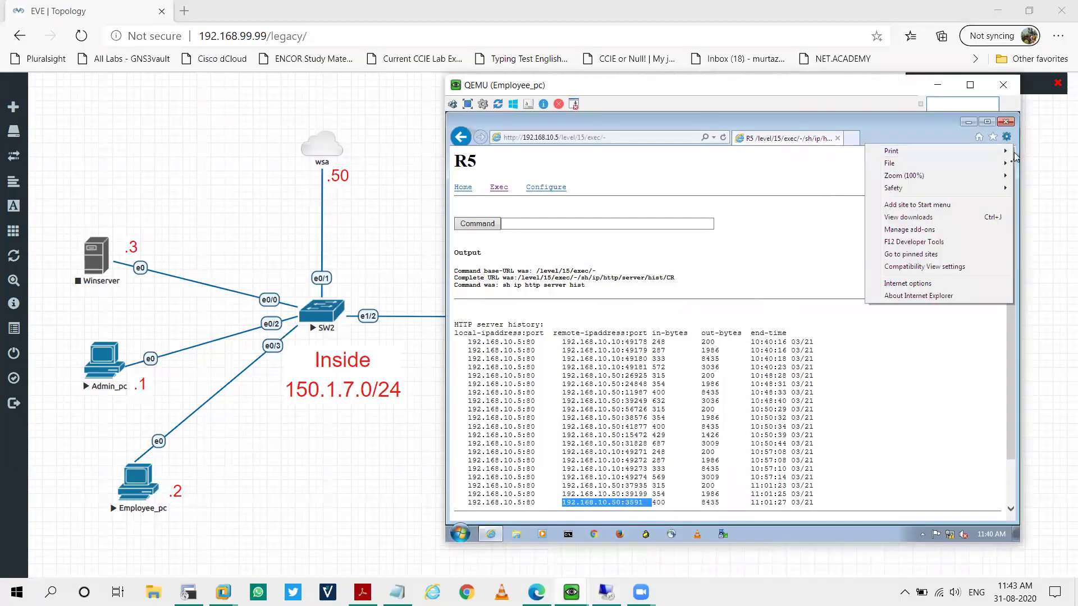
pyautogui.click(921, 284)
pyautogui.click(604, 147)
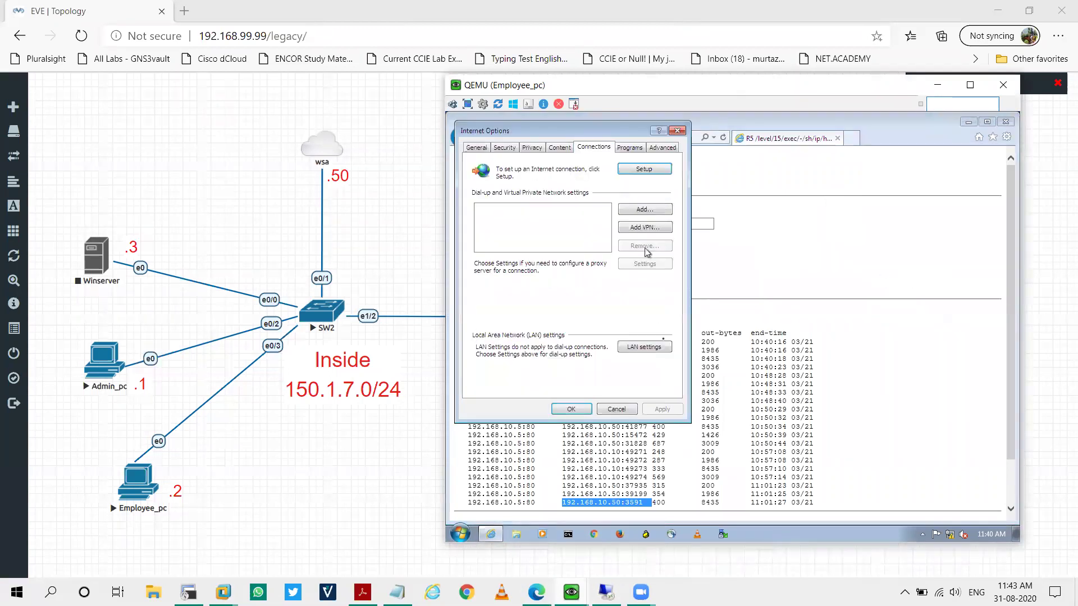
pyautogui.click(656, 349)
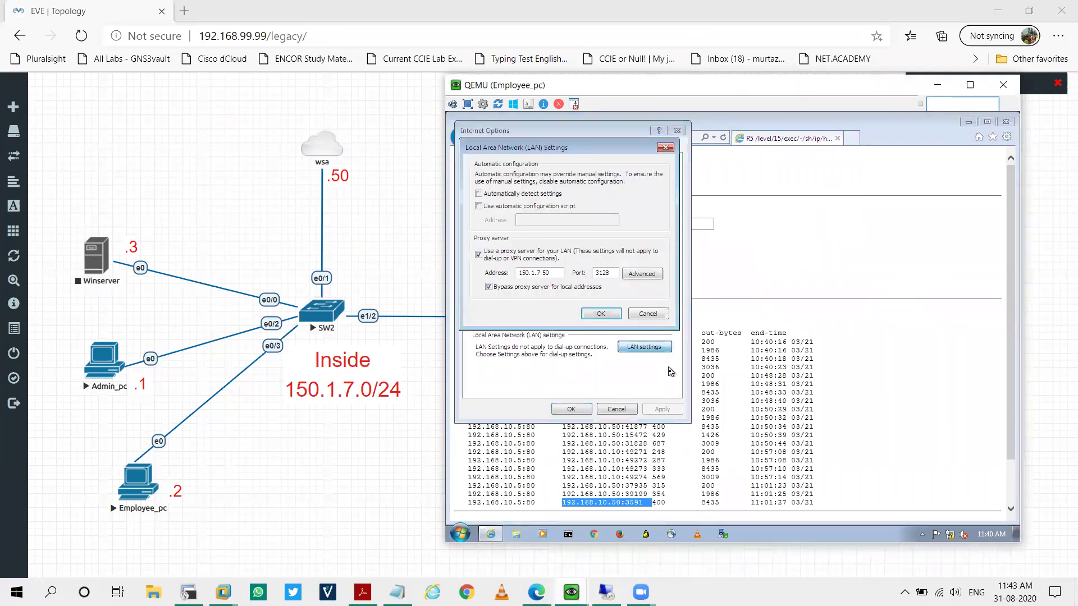
pyautogui.click(486, 256)
pyautogui.click(493, 206)
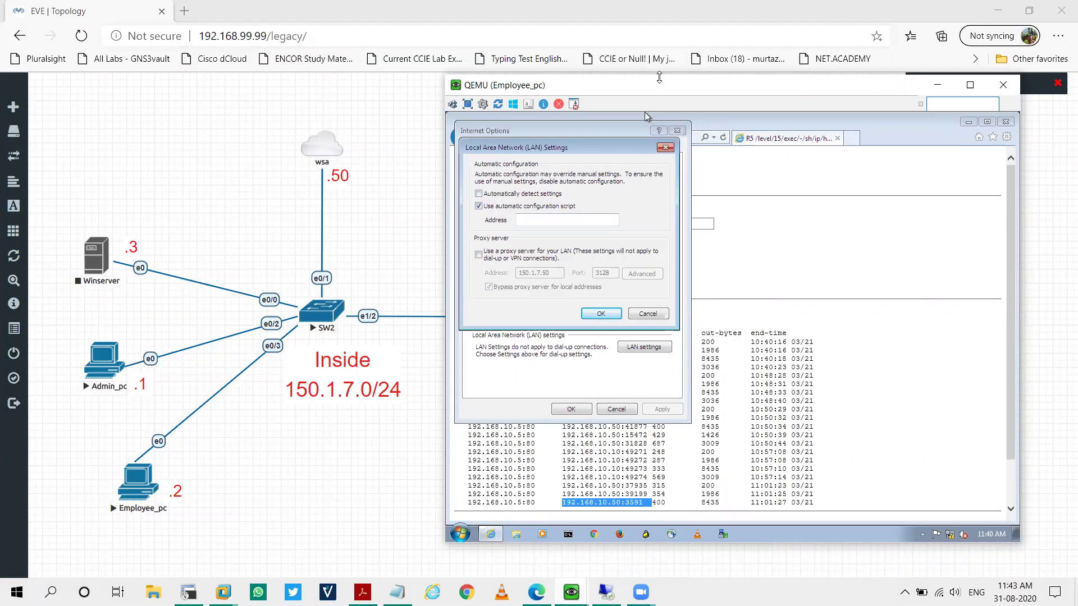
pyautogui.click(566, 219)
pyautogui.write('http://pacfileserver')
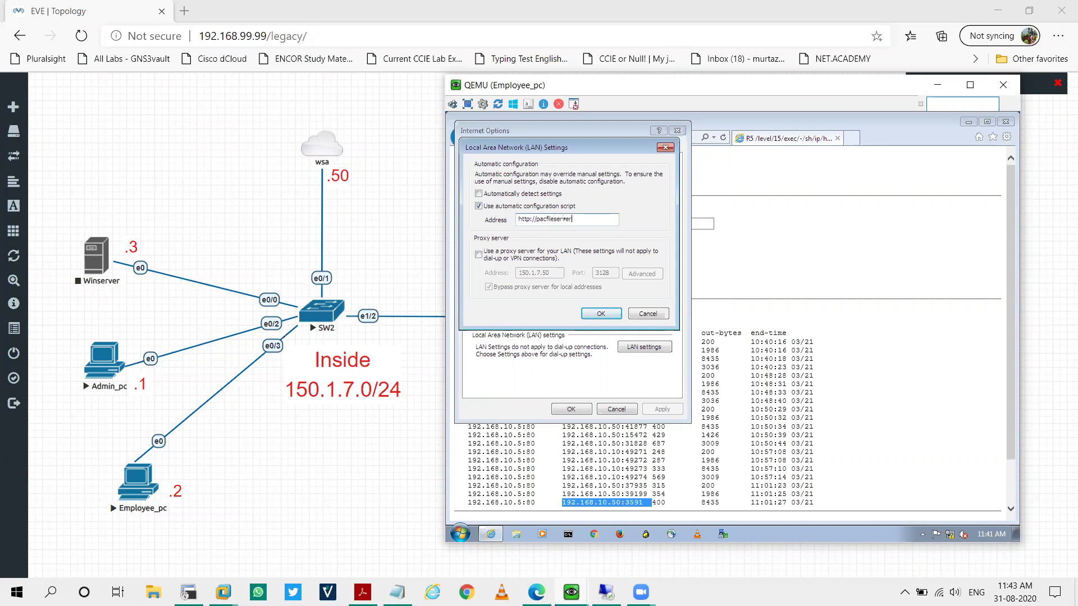
pyautogui.write('om')
pyautogui.write(':900')
pyautogui.write('1/PACFILE')
pyautogui.write('.pc')
pyautogui.write('c')
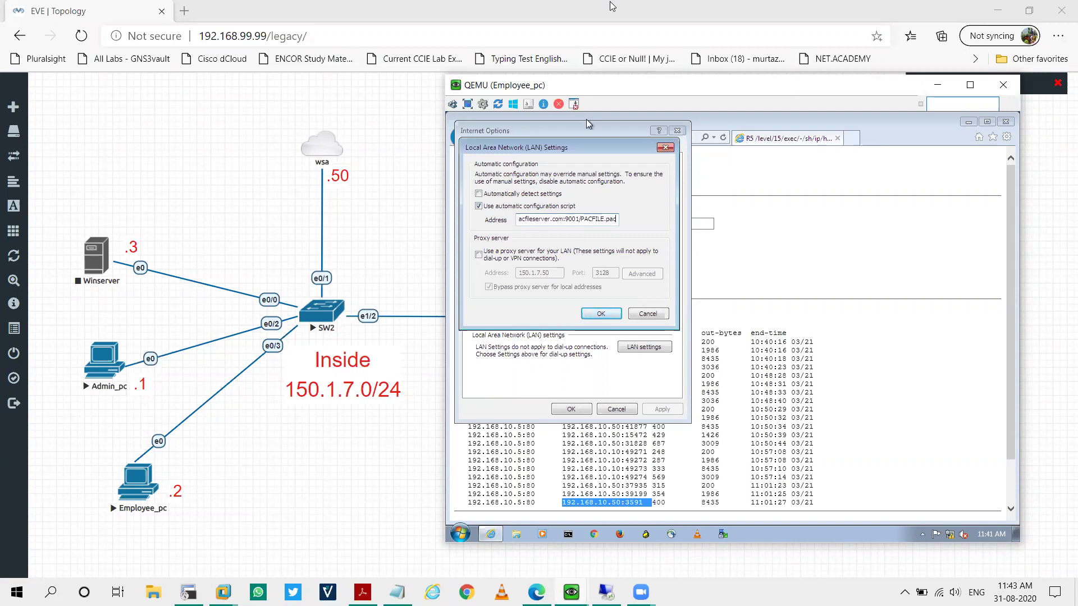